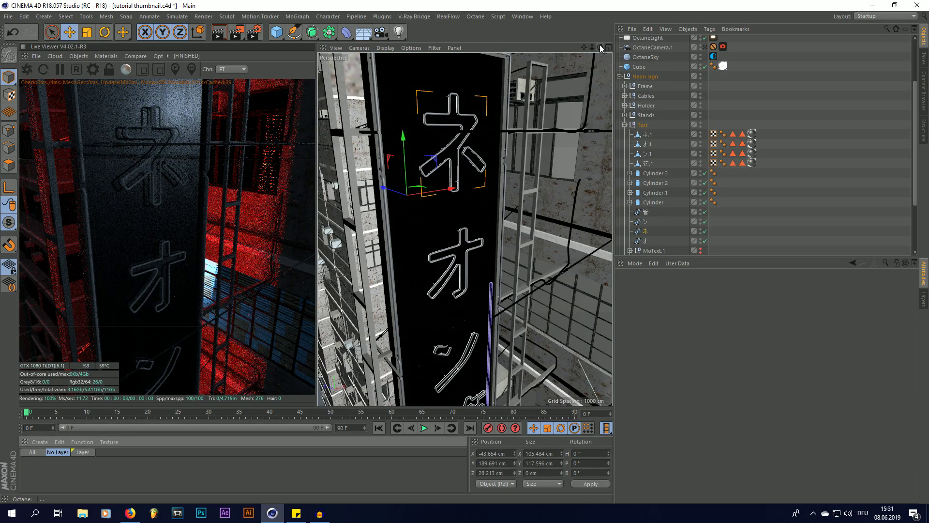
Step: Create a new Octane Material for the neon sign
{"action": "left_click_drag", "start_coordinate": [599, 45], "coordinate": [532, 72]}
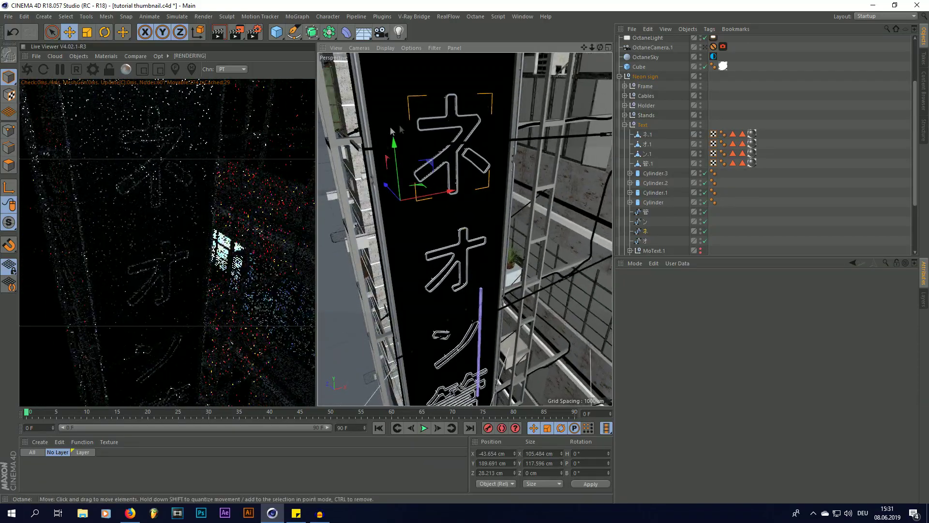
{"action": "scroll", "coordinate": [387, 140], "scroll_direction": "down", "scroll_amount": 3}
{"action": "scroll", "coordinate": [399, 155], "scroll_direction": "up", "scroll_amount": 3}
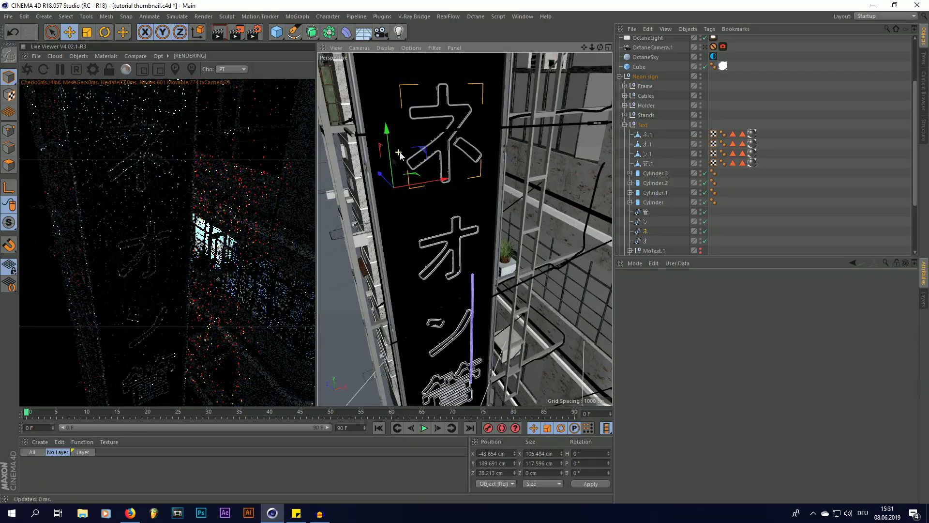
{"action": "left_click", "coordinate": [34, 440]}
{"action": "mouse_move", "coordinate": [58, 360]}
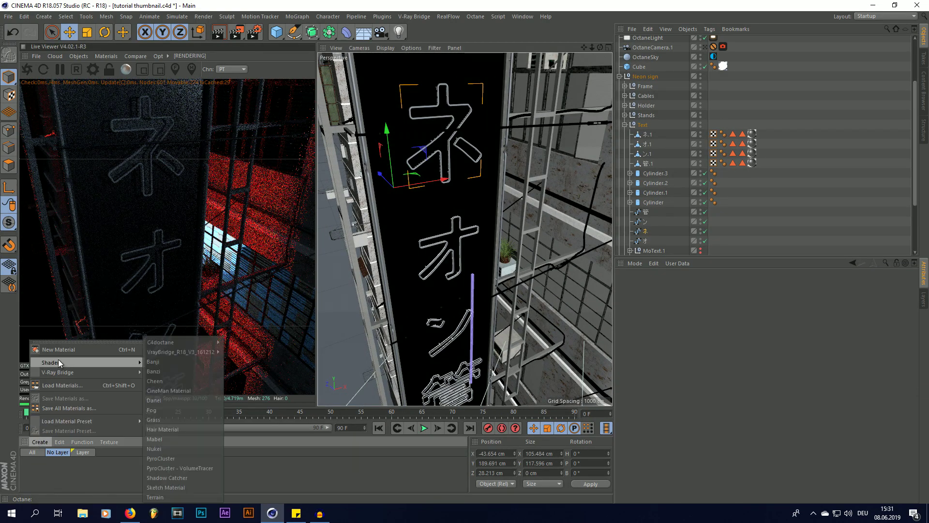
{"action": "mouse_move", "coordinate": [164, 343]}
{"action": "left_click", "coordinate": [241, 352]}
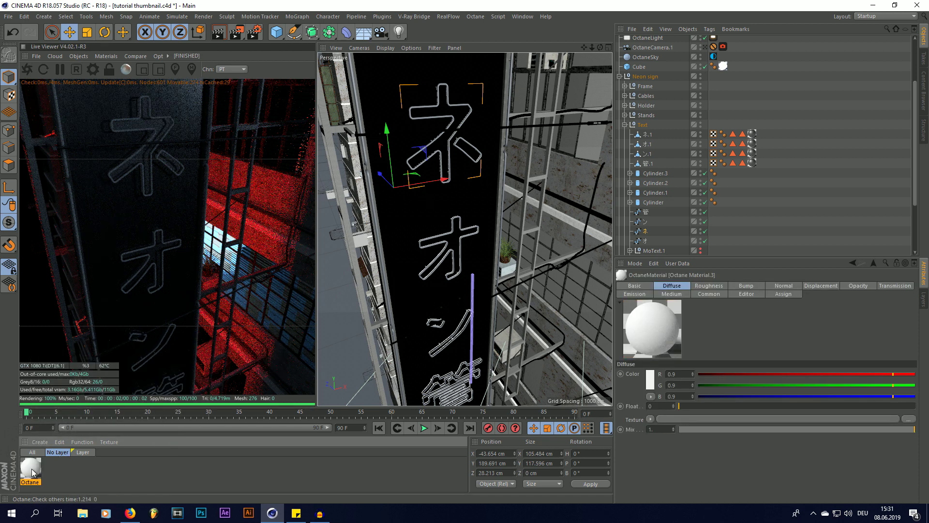
Step: Give the new material an emission shader with a pure red Color texture and enable Surface brightness
{"action": "double_click", "coordinate": [31, 467]}
{"action": "left_click", "coordinate": [269, 101]}
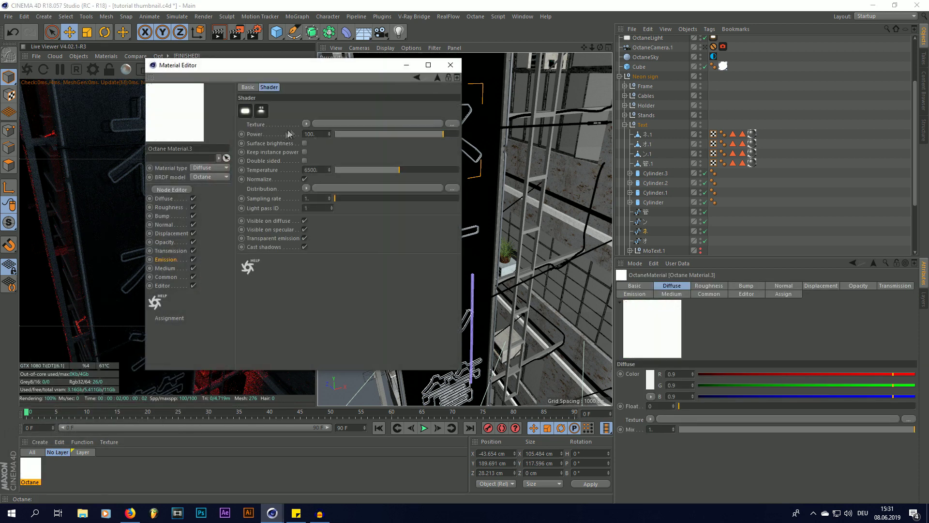
{"action": "left_click", "coordinate": [306, 124]}
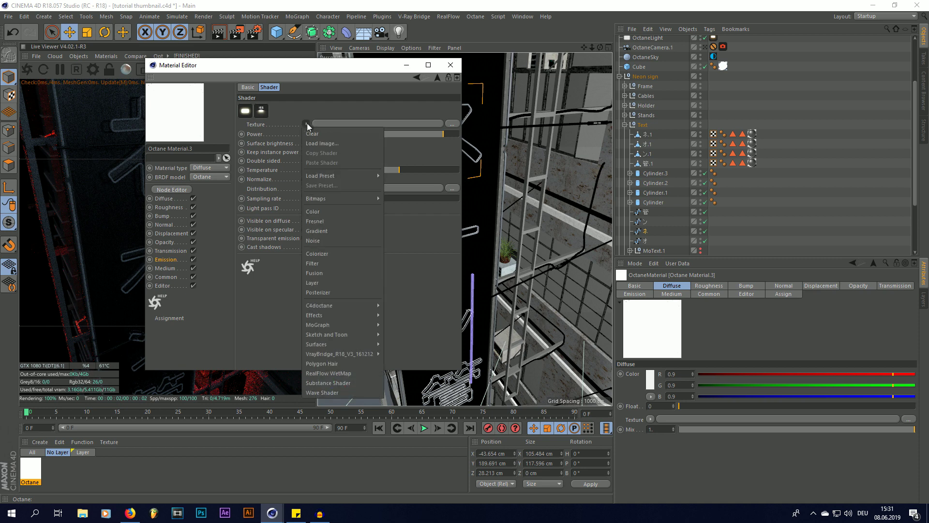
{"action": "left_click", "coordinate": [322, 212]}
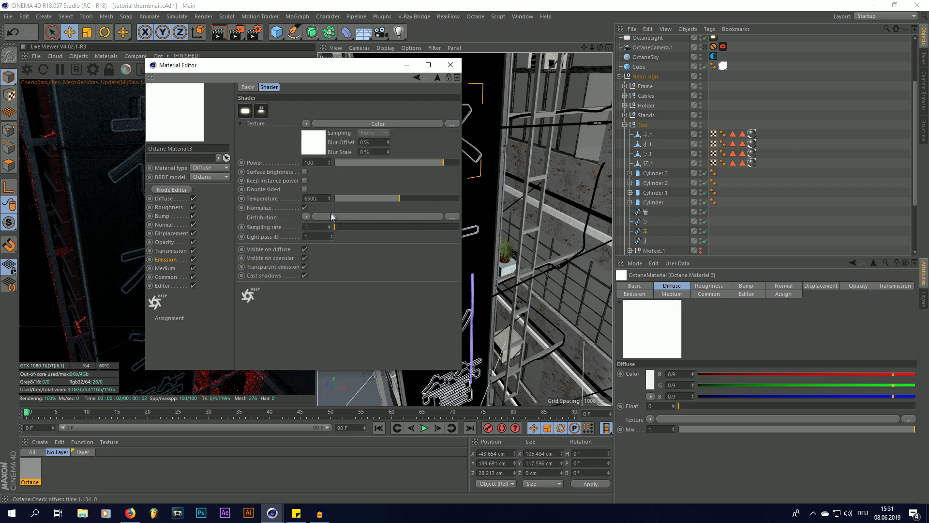
{"action": "left_click", "coordinate": [310, 145]}
{"action": "left_click_drag", "start_coordinate": [341, 203], "coordinate": [455, 205]}
{"action": "left_click", "coordinate": [167, 259]}
{"action": "left_click", "coordinate": [277, 137]}
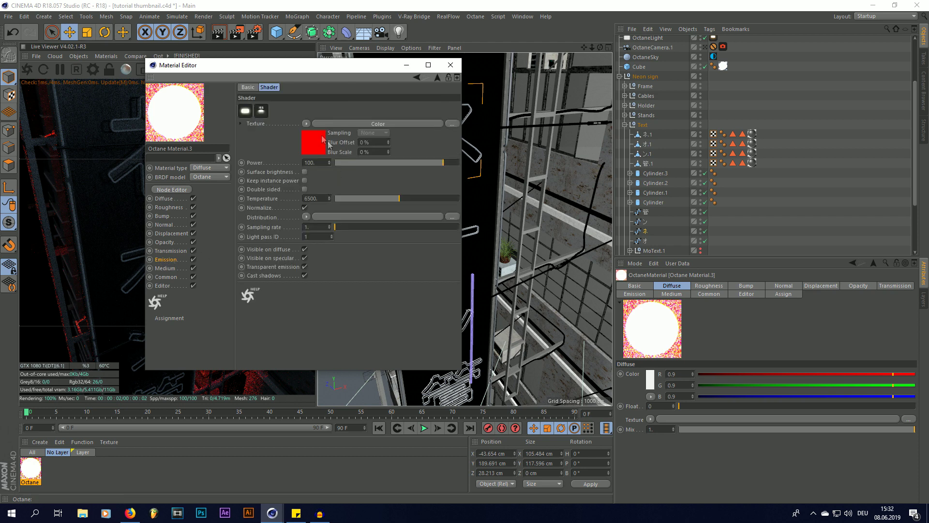
{"action": "left_click", "coordinate": [305, 172]}
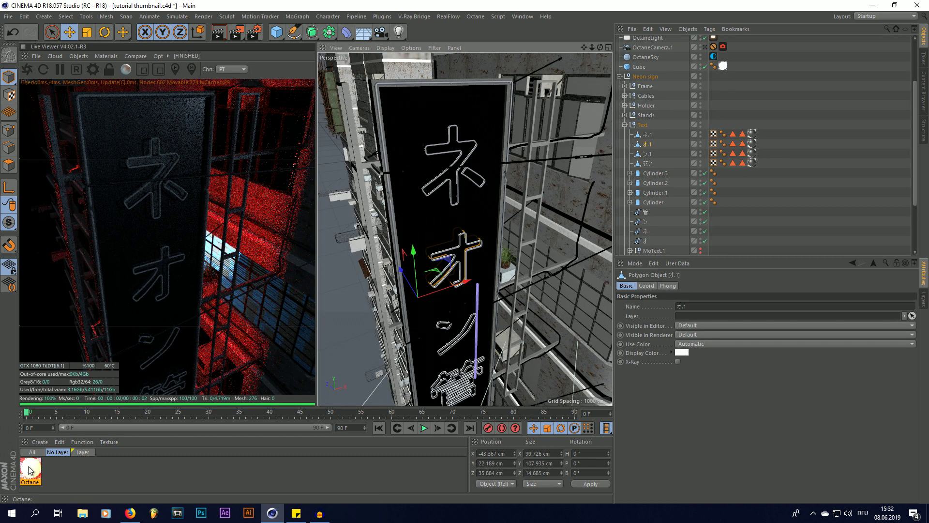
Step: Apply the red emission material to Cylinder, Cylinder.1, Cylinder.2 and Cylinder.3, which form the four neon characters
{"action": "left_click", "coordinate": [30, 470]}
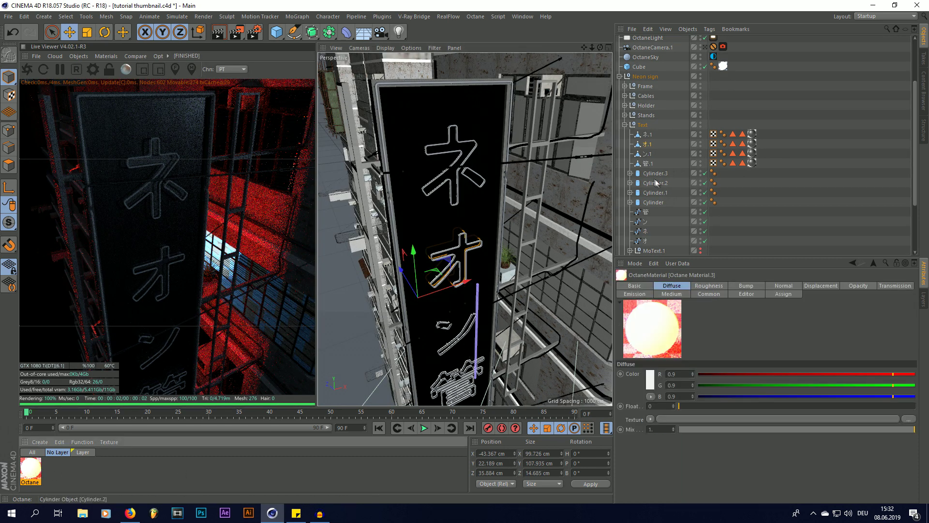
{"action": "left_click", "coordinate": [652, 203]}
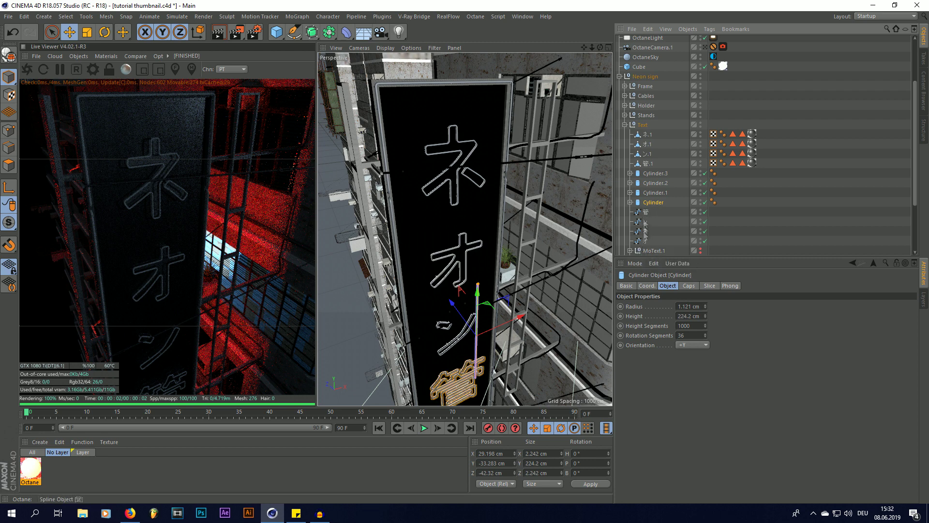
{"action": "left_click", "coordinate": [26, 476]}
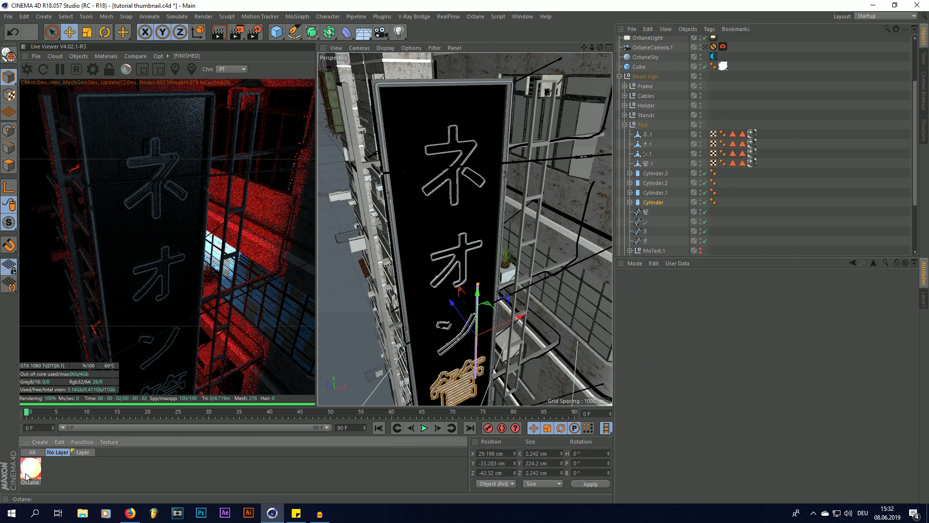
{"action": "left_click_drag", "start_coordinate": [27, 476], "coordinate": [653, 174]}
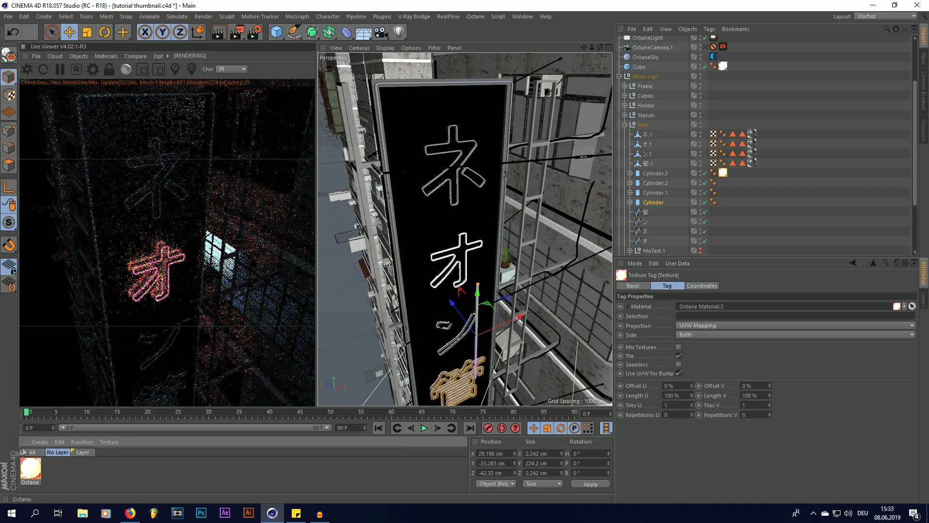
{"action": "left_click_drag", "start_coordinate": [33, 466], "coordinate": [668, 184]}
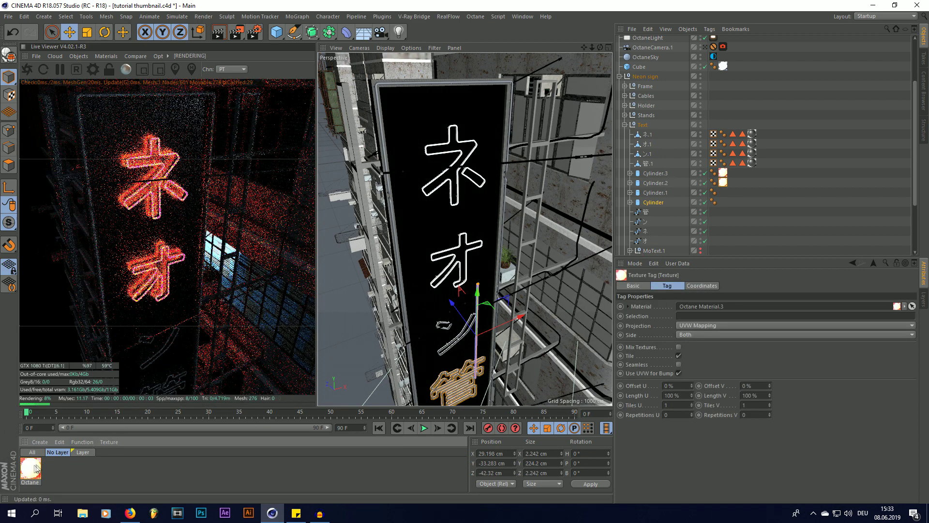
{"action": "left_click_drag", "start_coordinate": [36, 468], "coordinate": [668, 193]}
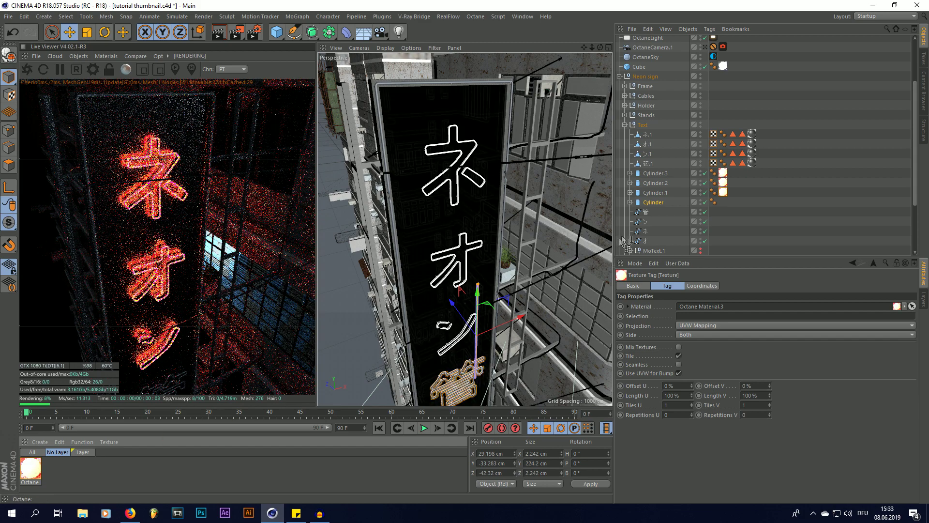
{"action": "left_click_drag", "start_coordinate": [621, 237], "coordinate": [655, 202]}
{"action": "scroll", "coordinate": [403, 195], "scroll_direction": "down", "scroll_amount": 3}
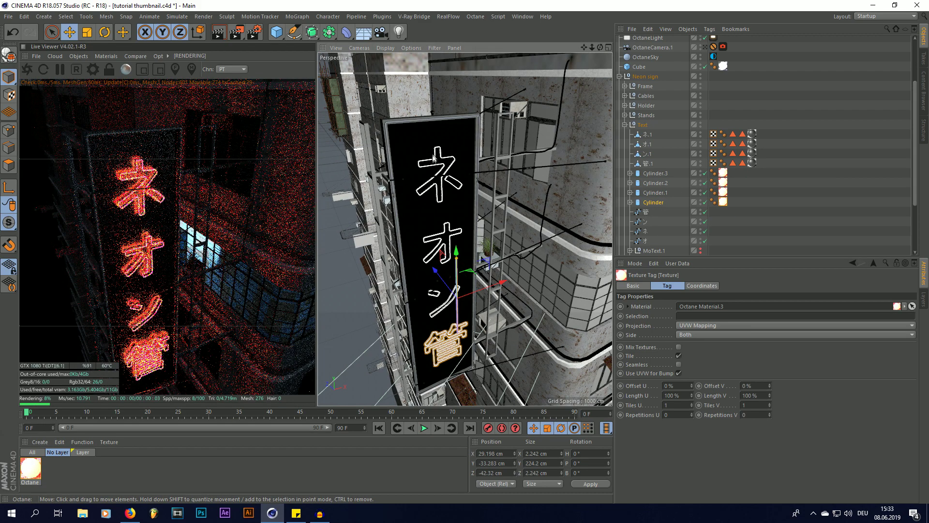
Step: Lower the red material's emission power to about 43.4 and set its emission color saturation to 91%
{"action": "scroll", "coordinate": [441, 233], "scroll_direction": "up", "scroll_amount": 3}
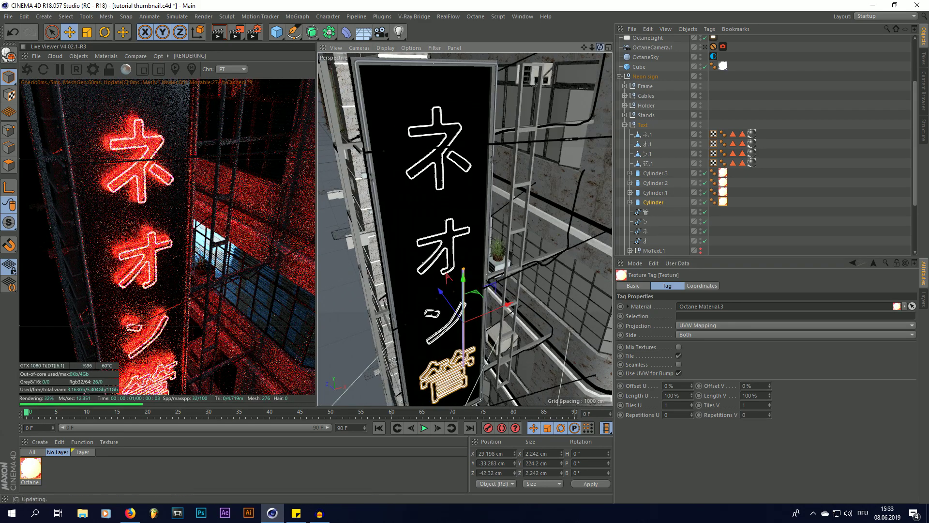
{"action": "left_click_drag", "start_coordinate": [426, 271], "coordinate": [423, 290], "text": "alt"}
{"action": "double_click", "coordinate": [30, 468]}
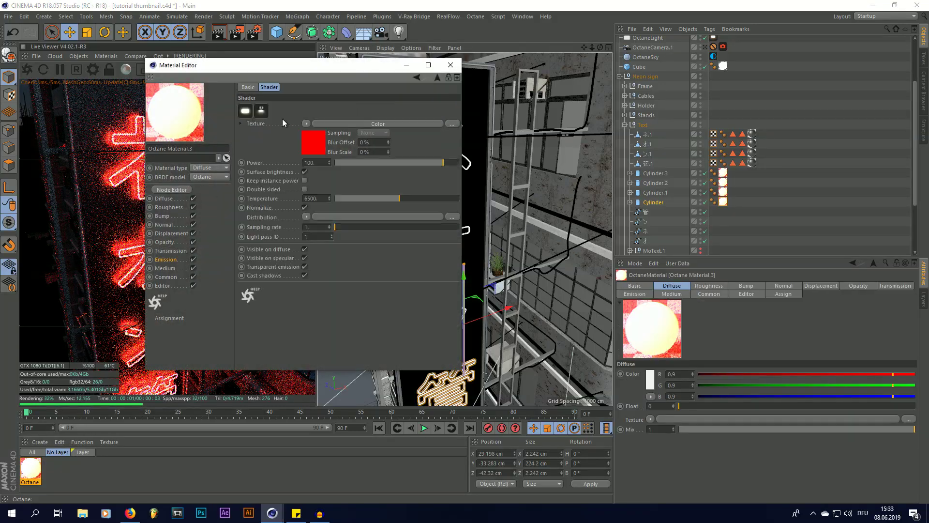
{"action": "left_click_drag", "start_coordinate": [443, 163], "coordinate": [437, 163]}
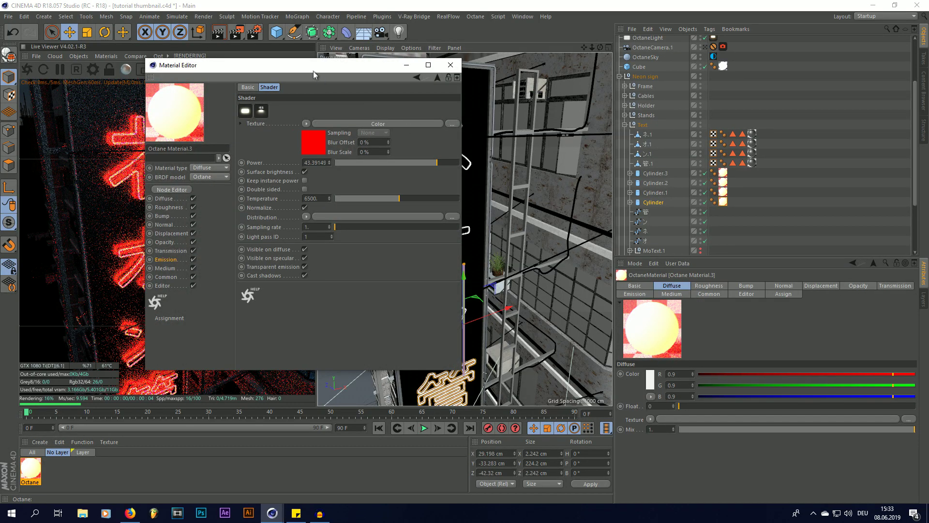
{"action": "left_click_drag", "start_coordinate": [312, 71], "coordinate": [387, 70]}
{"action": "left_click", "coordinate": [409, 123]}
{"action": "left_click_drag", "start_coordinate": [530, 202], "coordinate": [519, 202]}
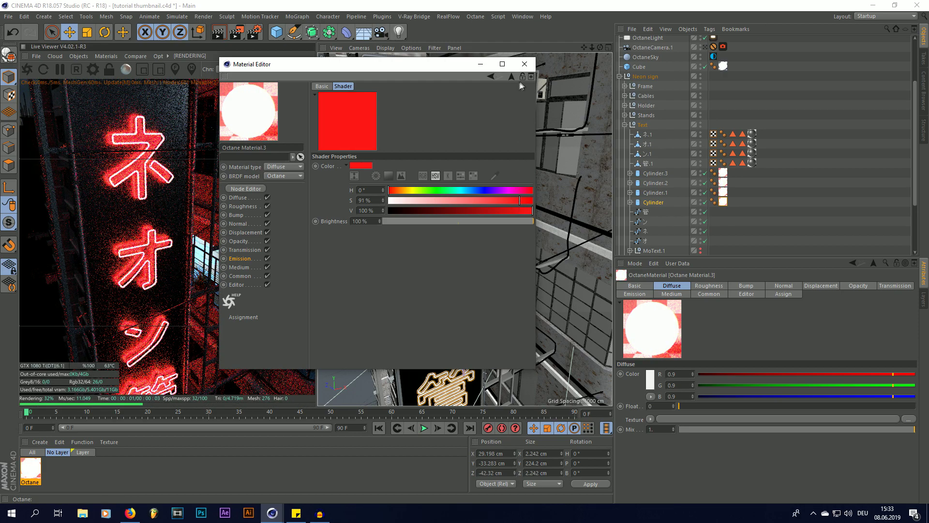
{"action": "left_click", "coordinate": [524, 64]}
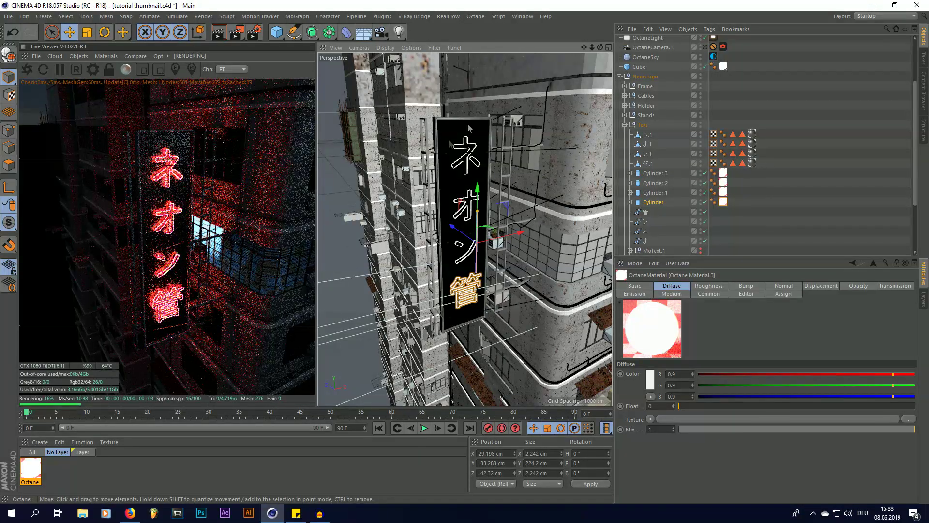
Step: Select the tube running around the sign's frame and examine it up close and against the building
{"action": "scroll", "coordinate": [464, 179], "scroll_direction": "up", "scroll_amount": 4}
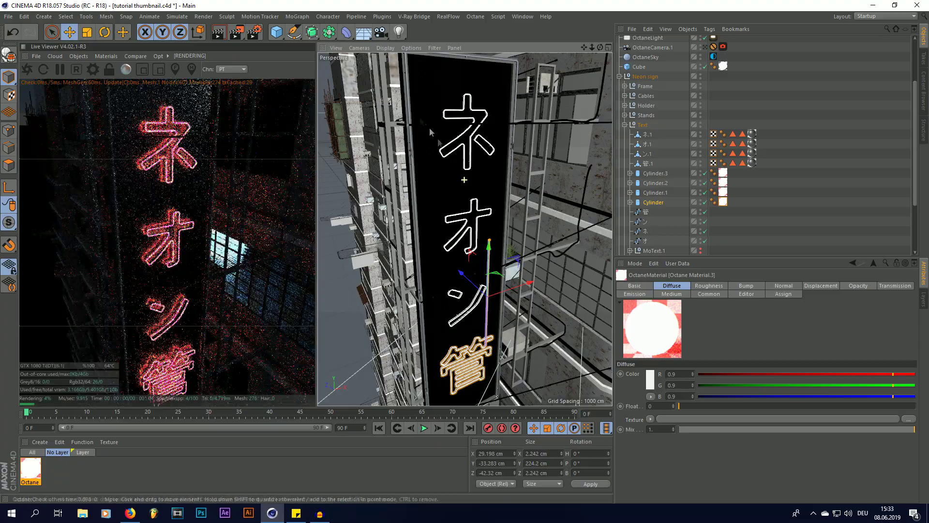
{"action": "left_click", "coordinate": [408, 97]}
{"action": "scroll", "coordinate": [423, 158], "scroll_direction": "up", "scroll_amount": 3}
{"action": "scroll", "coordinate": [423, 157], "scroll_direction": "down", "scroll_amount": 4}
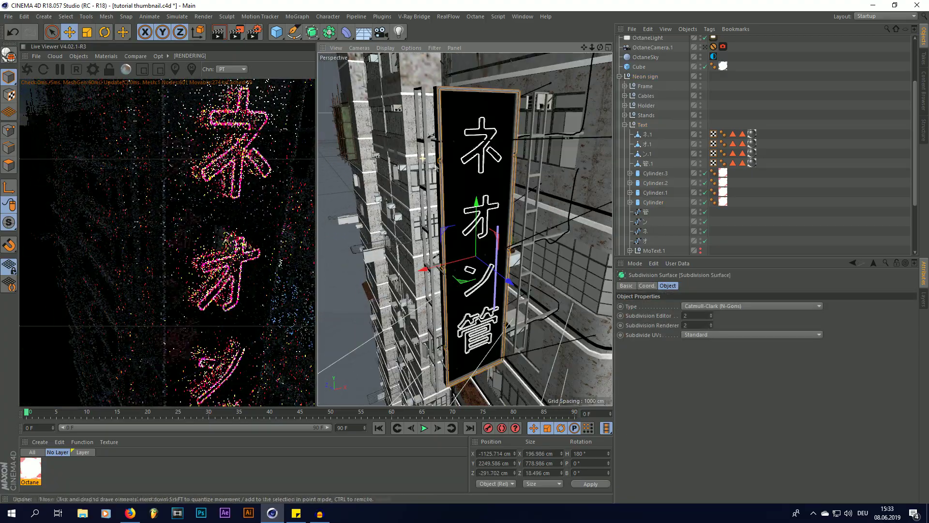
{"action": "scroll", "coordinate": [442, 160], "scroll_direction": "up", "scroll_amount": 6}
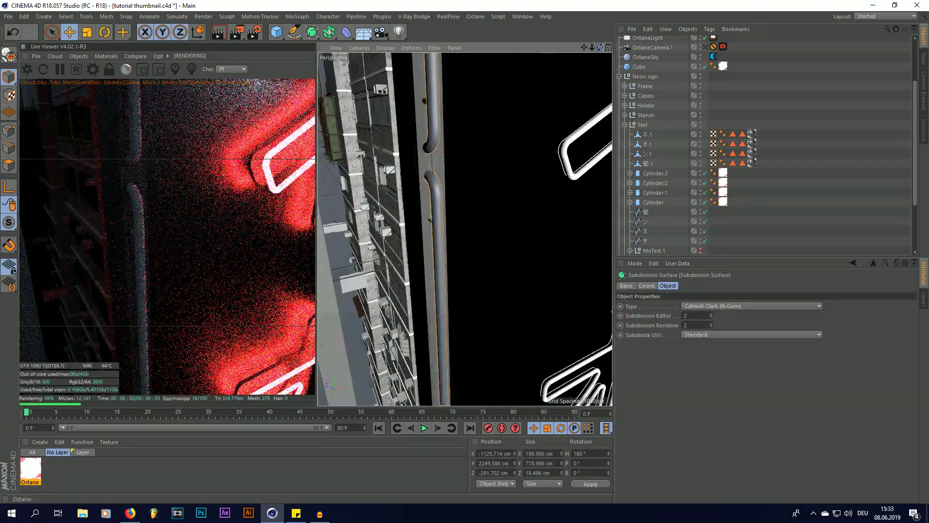
{"action": "left_click_drag", "start_coordinate": [600, 47], "coordinate": [465, 228]}
{"action": "scroll", "coordinate": [385, 184], "scroll_direction": "down", "scroll_amount": 7}
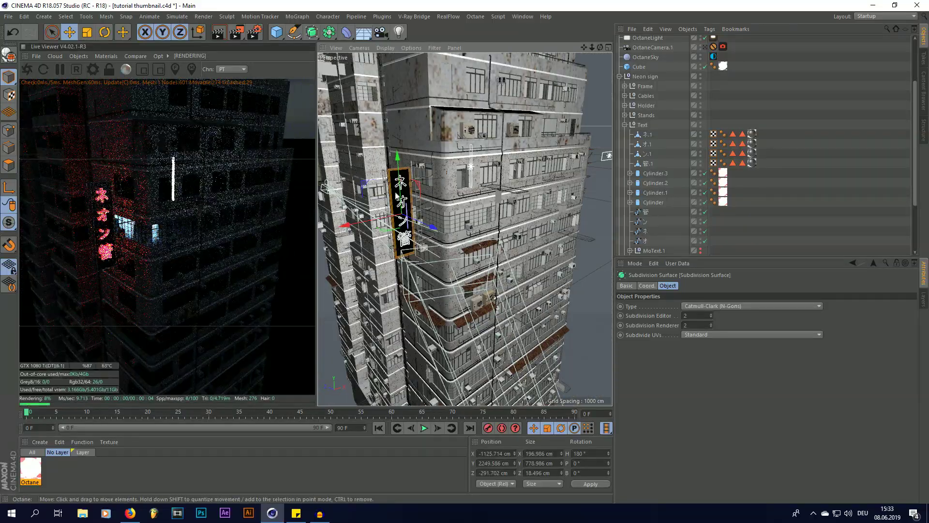
{"action": "scroll", "coordinate": [426, 218], "scroll_direction": "up", "scroll_amount": 3}
Step: Duplicate the red emission material in the material list
{"action": "left_click", "coordinate": [40, 472]}
{"action": "left_click", "coordinate": [40, 441]}
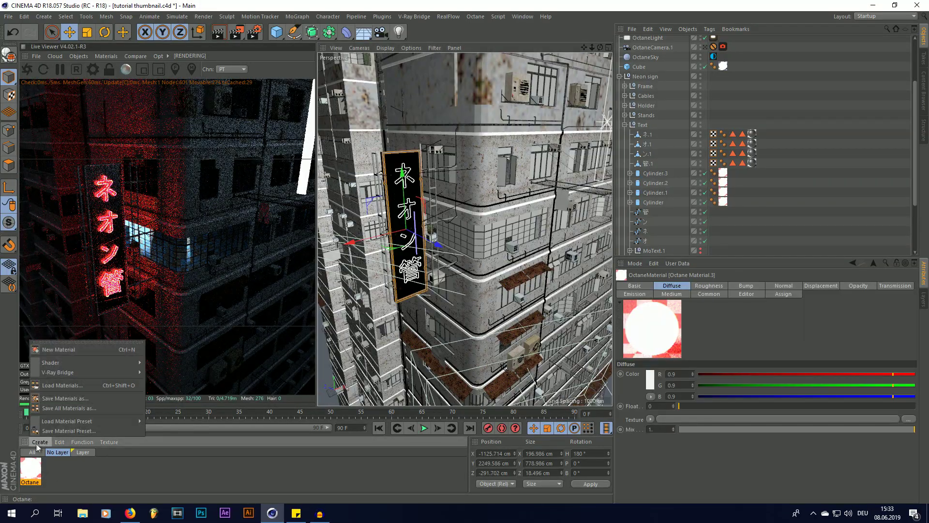
{"action": "mouse_move", "coordinate": [78, 362]}
{"action": "mouse_move", "coordinate": [179, 342]}
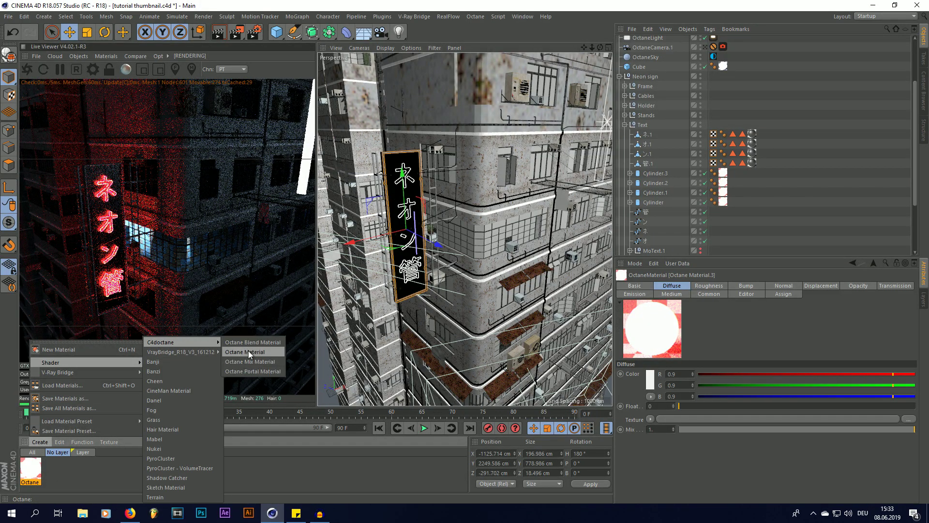
{"action": "left_click", "coordinate": [86, 483]}
{"action": "key", "text": "ctrl+v"}
Step: Change the emission color of the duplicated material to bright cyan
{"action": "double_click", "coordinate": [25, 471]}
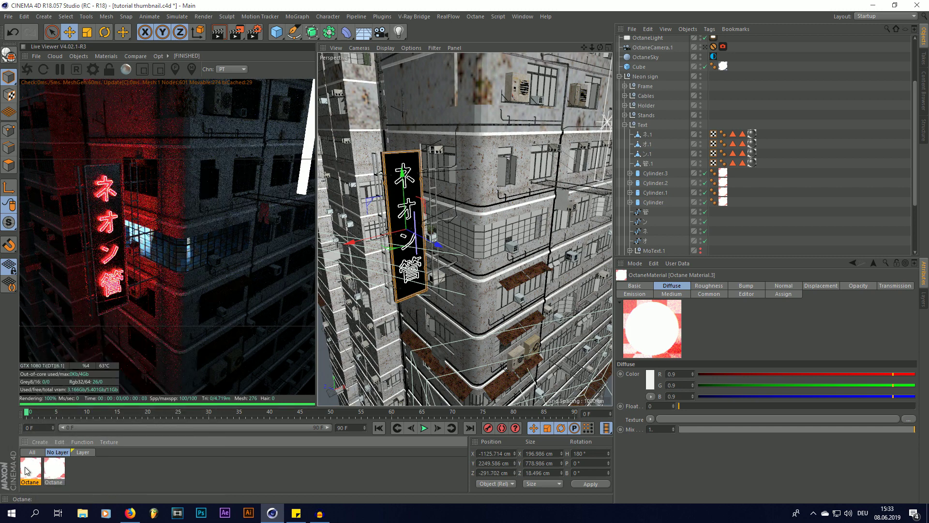
{"action": "left_click", "coordinate": [283, 127]}
{"action": "left_click", "coordinate": [315, 149]}
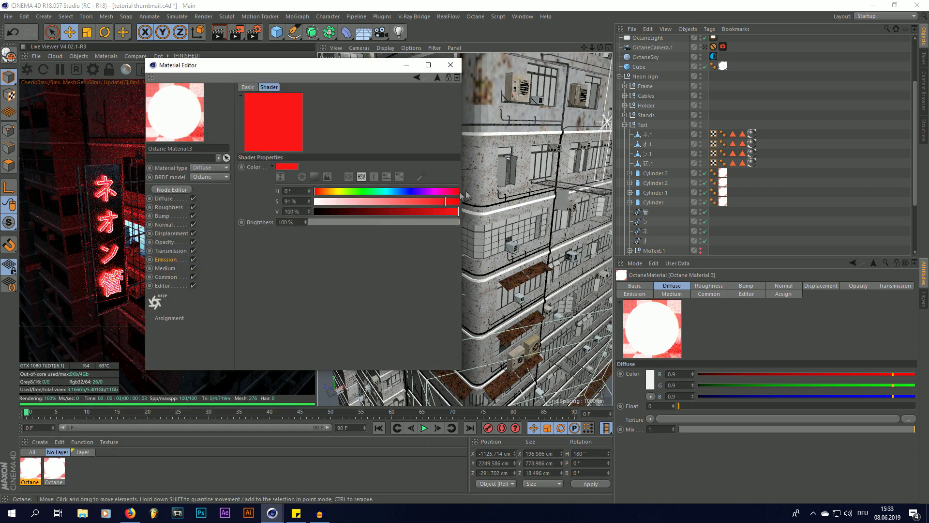
{"action": "left_click_drag", "start_coordinate": [459, 192], "coordinate": [400, 199]}
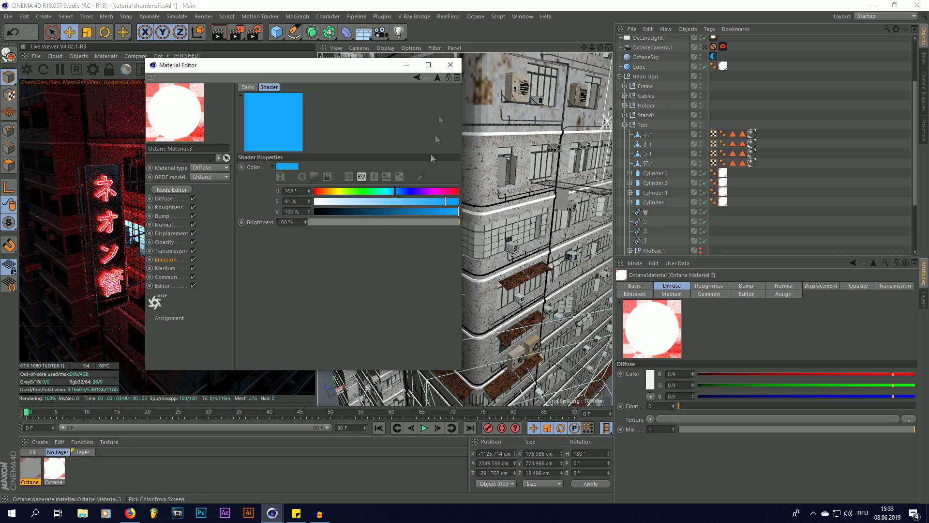
{"action": "left_click_drag", "start_coordinate": [396, 195], "coordinate": [459, 202]}
{"action": "left_click", "coordinate": [454, 62]}
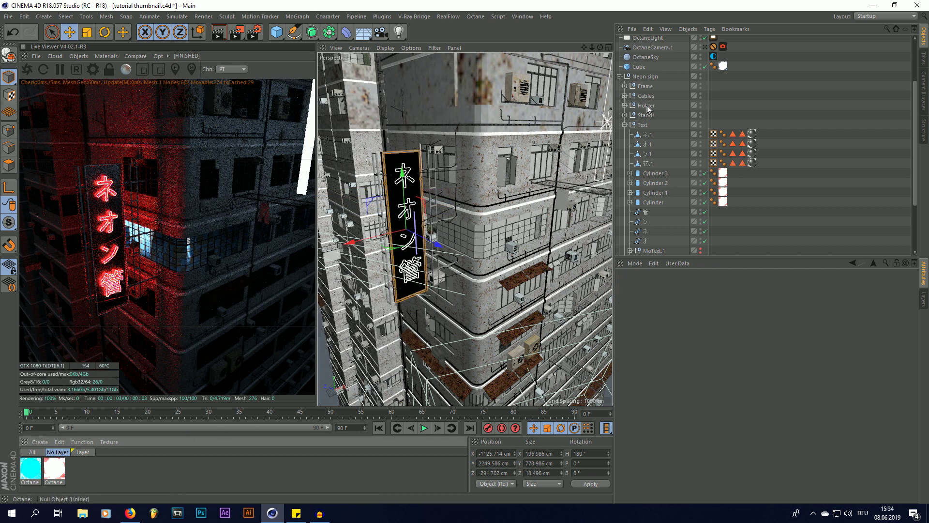
Step: Apply the cyan emission material to the Subdivision Surface that forms the tube around the sign's border
{"action": "scroll", "coordinate": [643, 96], "scroll_direction": "up", "scroll_amount": 4}
{"action": "left_click", "coordinate": [648, 59]}
{"action": "scroll", "coordinate": [390, 175], "scroll_direction": "up", "scroll_amount": 7}
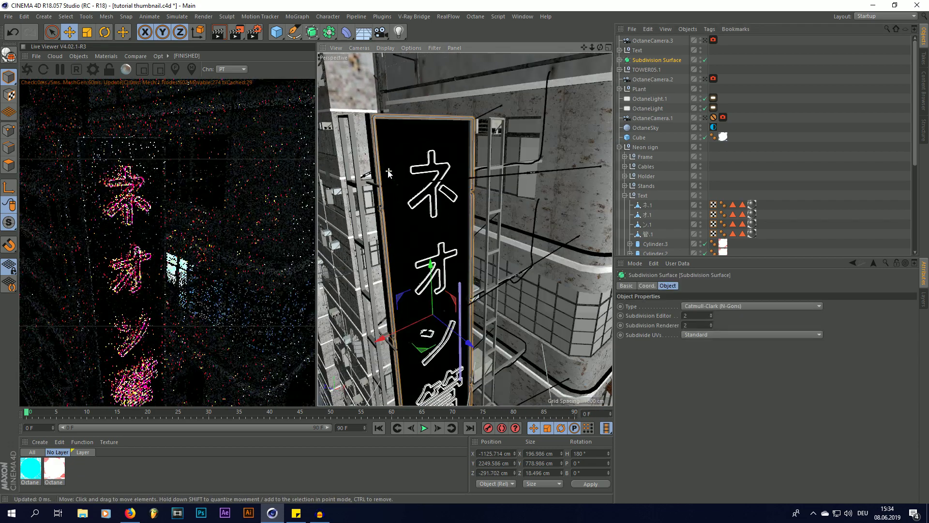
{"action": "left_click_drag", "start_coordinate": [586, 183], "coordinate": [500, 179]}
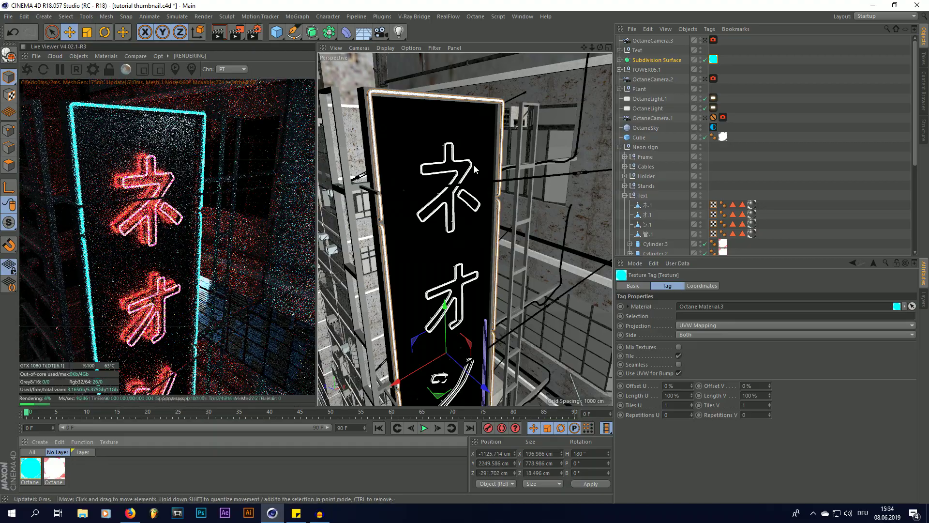
{"action": "scroll", "coordinate": [455, 115], "scroll_direction": "down", "scroll_amount": 4}
{"action": "scroll", "coordinate": [425, 256], "scroll_direction": "up", "scroll_amount": 8}
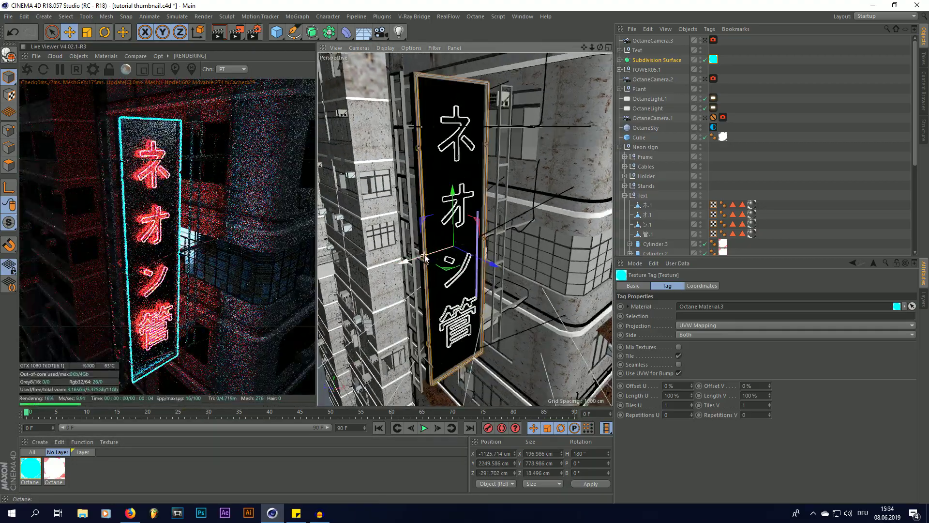
{"action": "scroll", "coordinate": [426, 255], "scroll_direction": "up", "scroll_amount": 4}
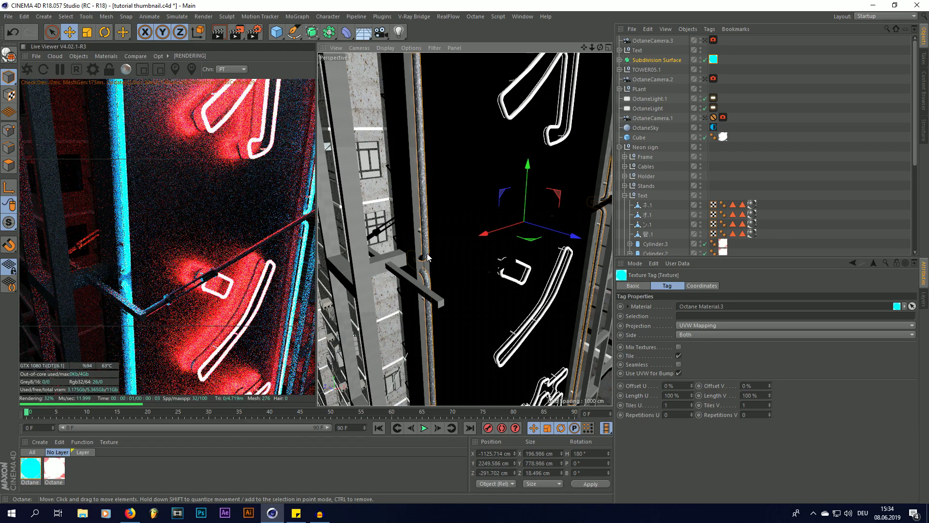
Step: Examine the glowing sign close up and against the whole building in the rendered view
{"action": "scroll", "coordinate": [428, 258], "scroll_direction": "down", "scroll_amount": 5}
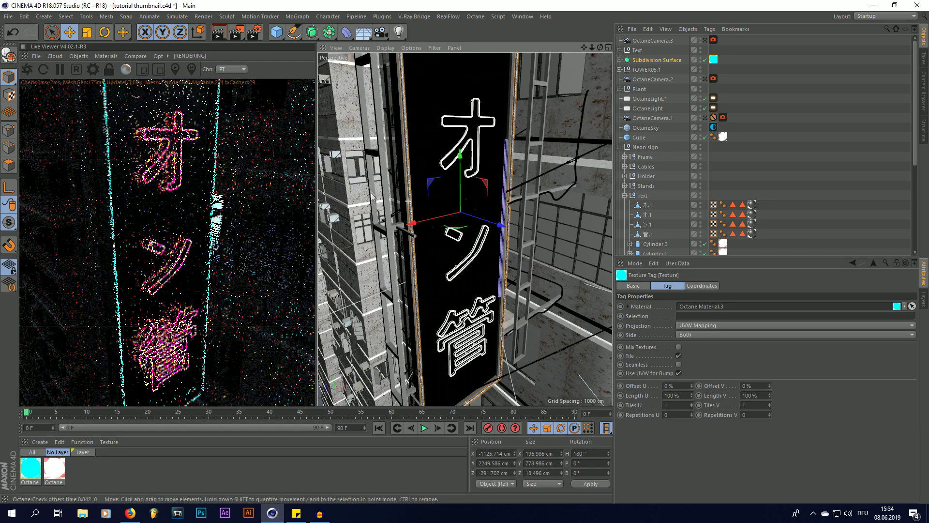
{"action": "scroll", "coordinate": [372, 196], "scroll_direction": "down", "scroll_amount": 3}
{"action": "scroll", "coordinate": [477, 219], "scroll_direction": "down", "scroll_amount": 3}
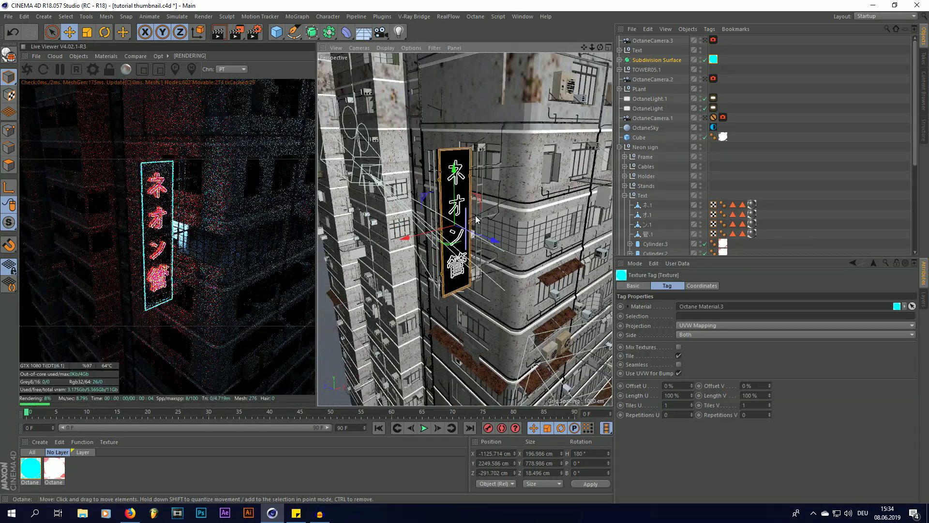
{"action": "scroll", "coordinate": [476, 219], "scroll_direction": "up", "scroll_amount": 4}
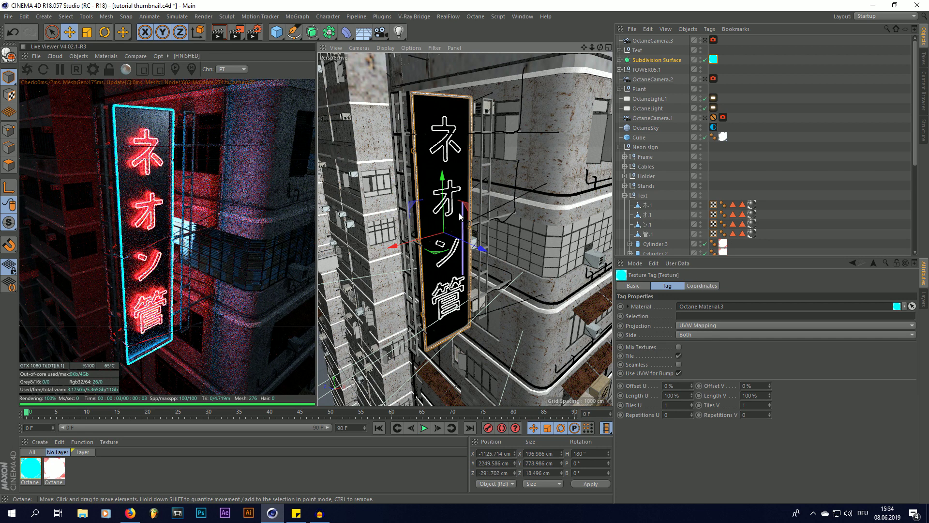
Step: Switch to the open Untitled 1 document and enable its three cylinders: Cylinder, Cylinder.1 and Cylinder.2
{"action": "left_click", "coordinate": [523, 16]}
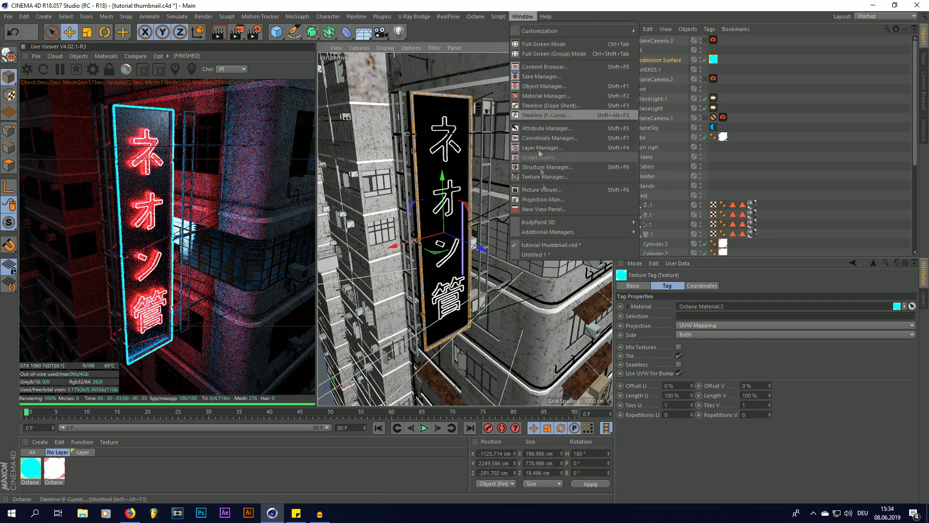
{"action": "left_click", "coordinate": [535, 255]}
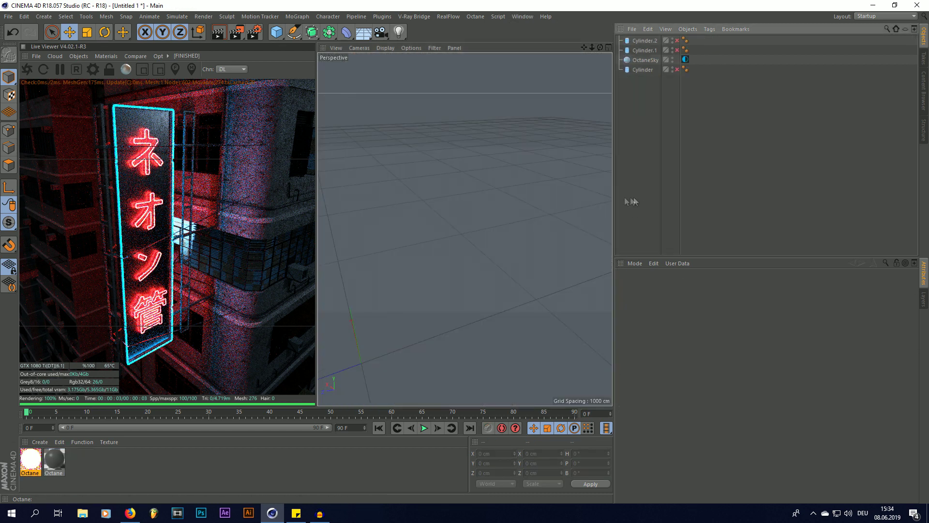
{"action": "left_click", "coordinate": [677, 50]}
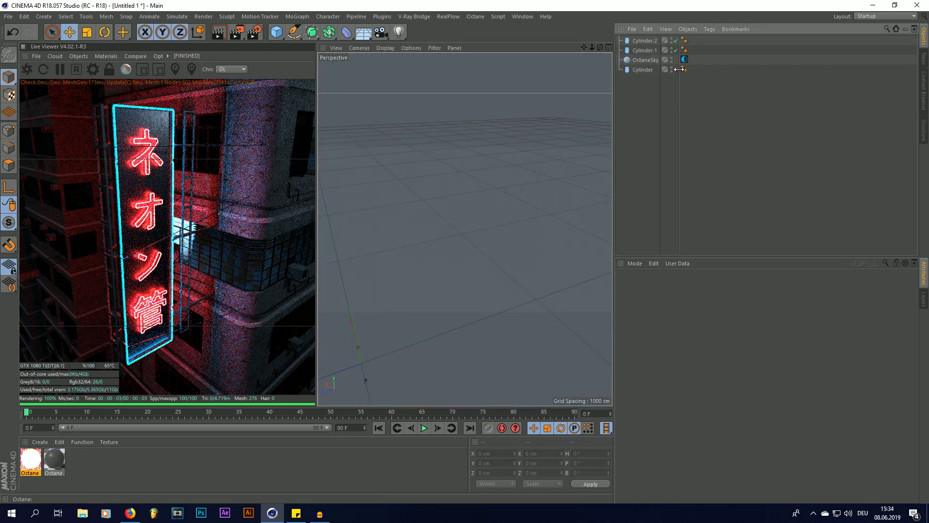
{"action": "scroll", "coordinate": [413, 291], "scroll_direction": "up", "scroll_amount": 5}
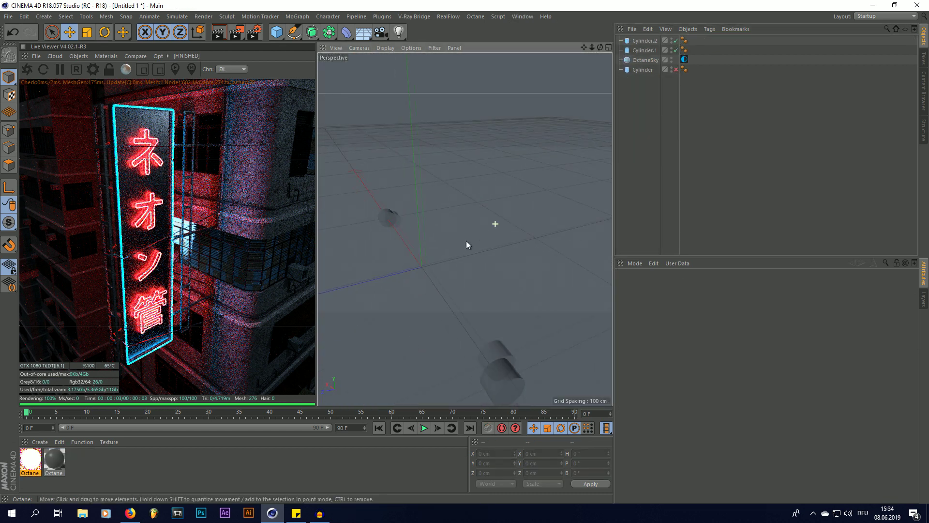
{"action": "left_click", "coordinate": [676, 70]}
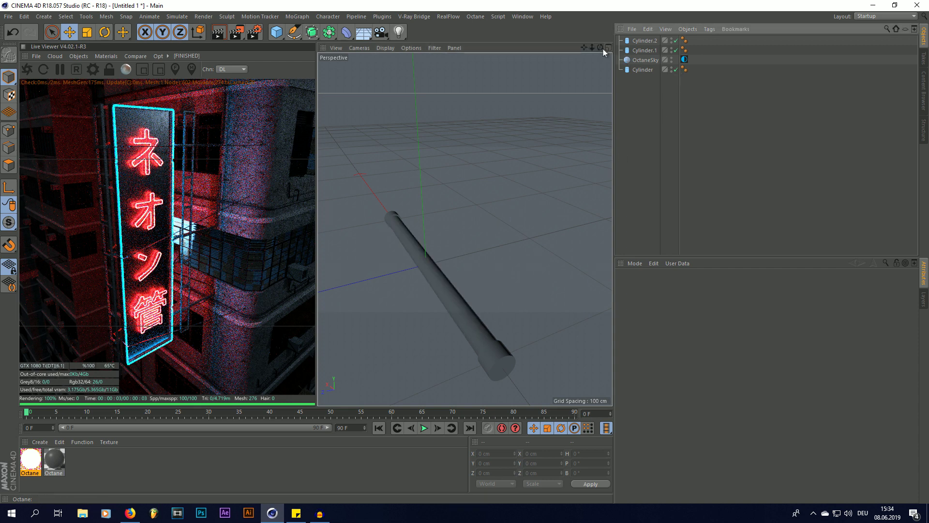
Step: Frame the tube at an angle and refresh the Octane Live Viewer render with this scene
{"action": "left_click_drag", "start_coordinate": [601, 48], "coordinate": [605, 51]}
{"action": "scroll", "coordinate": [526, 96], "scroll_direction": "down", "scroll_amount": 4}
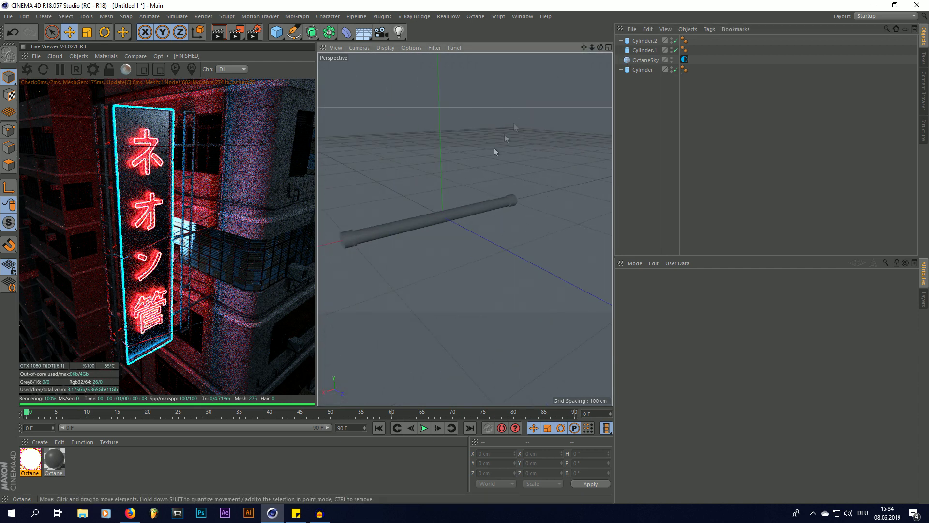
{"action": "scroll", "coordinate": [404, 220], "scroll_direction": "up", "scroll_amount": 3}
{"action": "left_click", "coordinate": [33, 69]}
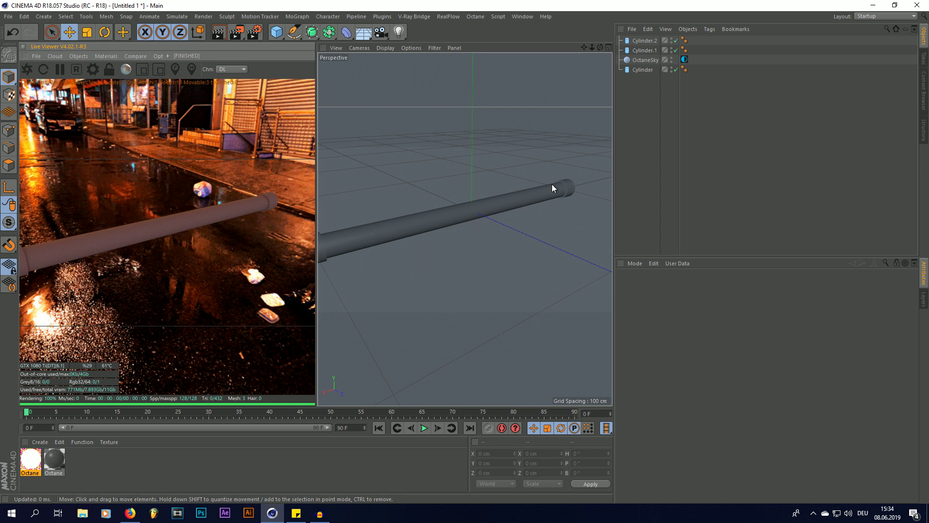
Step: Delete the white emission material and apply the dark gray Octane material to the end caps Cylinder.1 and Cylinder.2
{"action": "left_click", "coordinate": [32, 458]}
{"action": "key", "text": "Delete"}
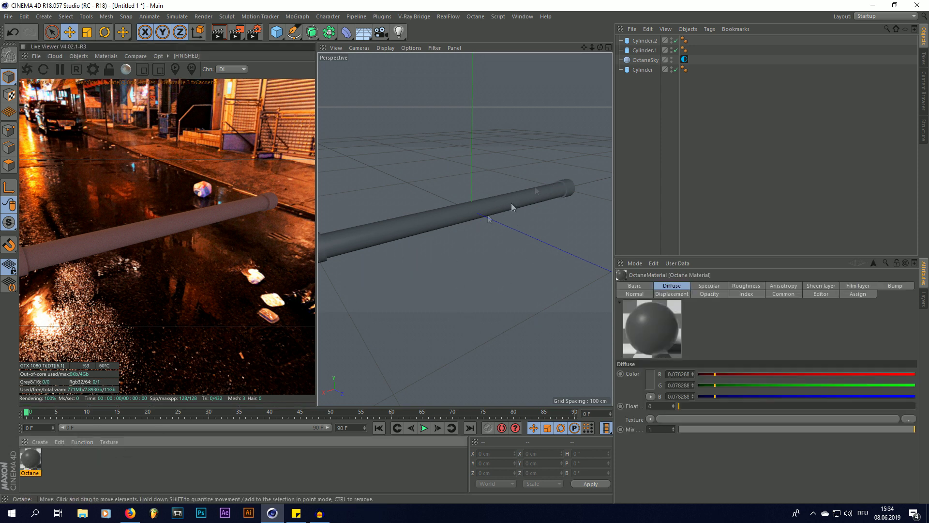
{"action": "left_click", "coordinate": [652, 40]}
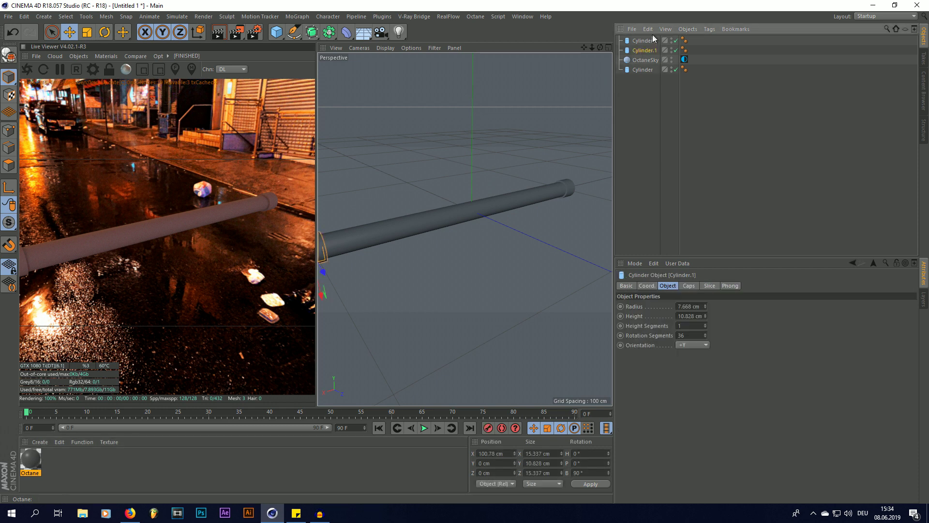
{"action": "left_click", "coordinate": [636, 47], "text": "shift"}
{"action": "right_click", "coordinate": [30, 459]}
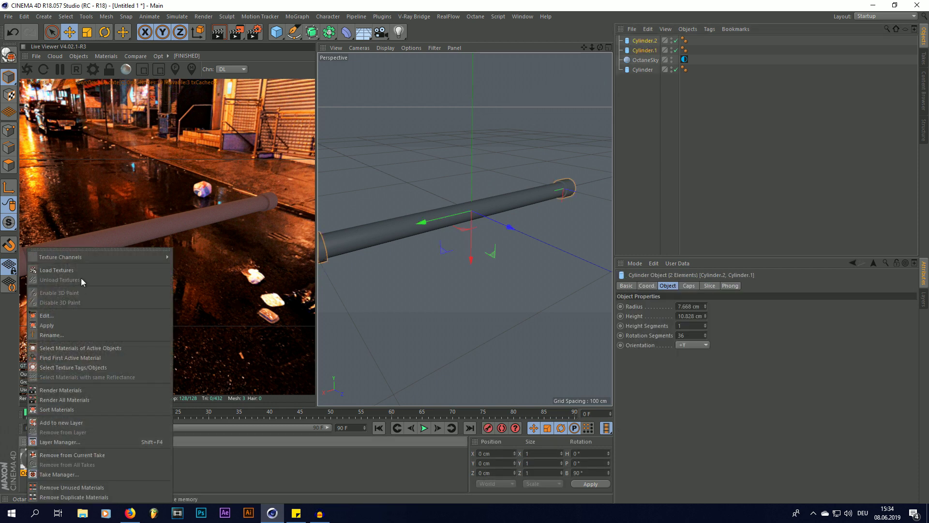
{"action": "left_click", "coordinate": [60, 328]}
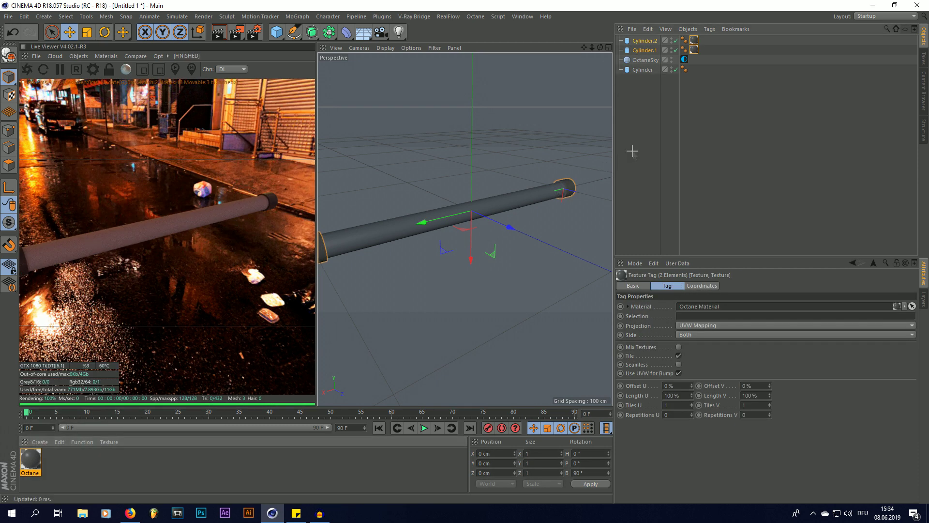
{"action": "left_click", "coordinate": [619, 164]}
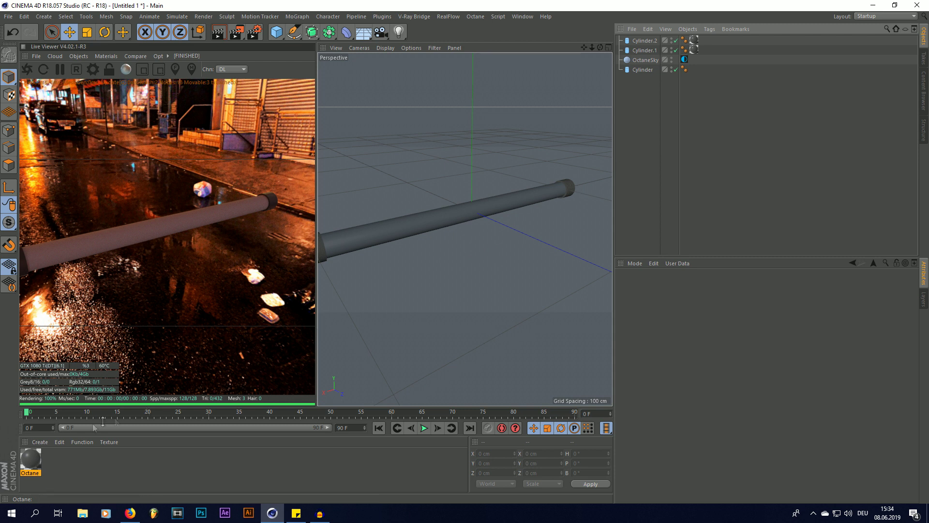
Step: Create a new Octane material
{"action": "left_click", "coordinate": [38, 443]}
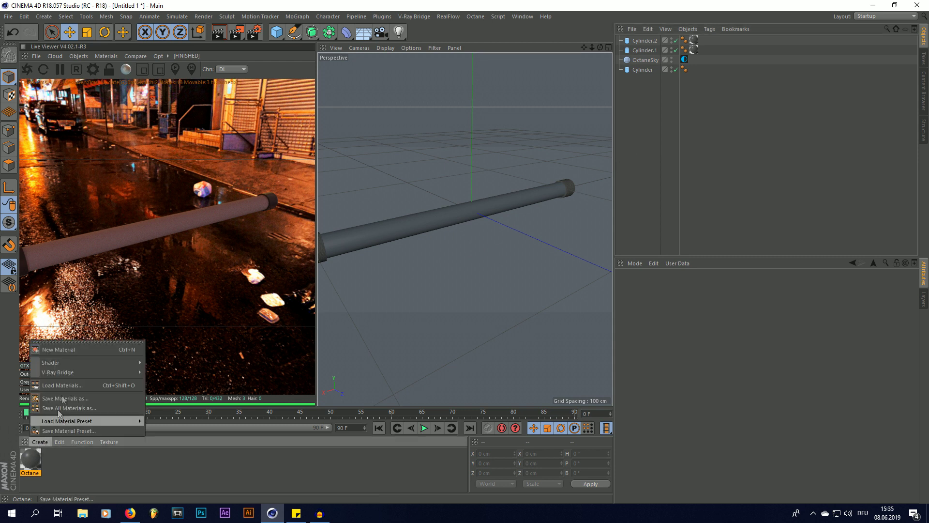
{"action": "mouse_move", "coordinate": [70, 362]}
{"action": "mouse_move", "coordinate": [204, 342]}
{"action": "left_click", "coordinate": [238, 349]}
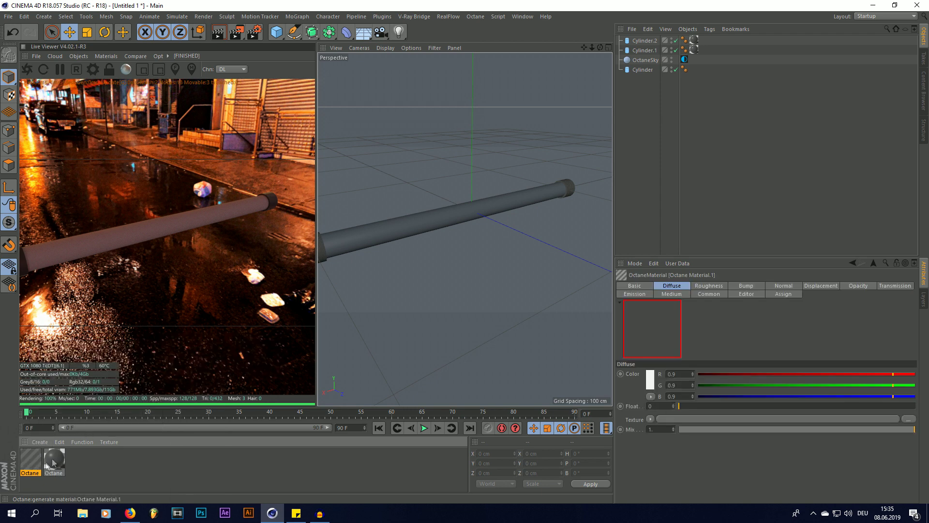
Step: Set the new material's type to Universal and its metallic float to about 0.147
{"action": "double_click", "coordinate": [53, 459]}
{"action": "left_click", "coordinate": [209, 167]}
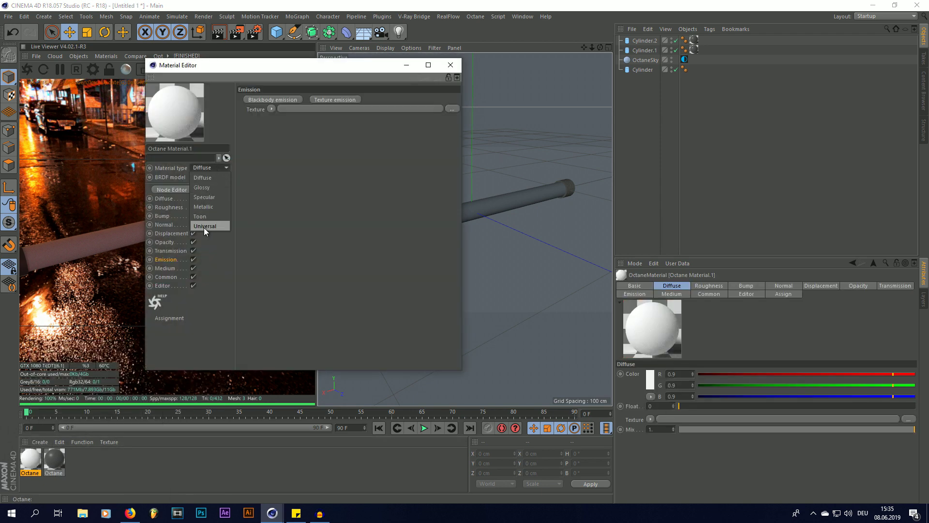
{"action": "left_click", "coordinate": [204, 227]}
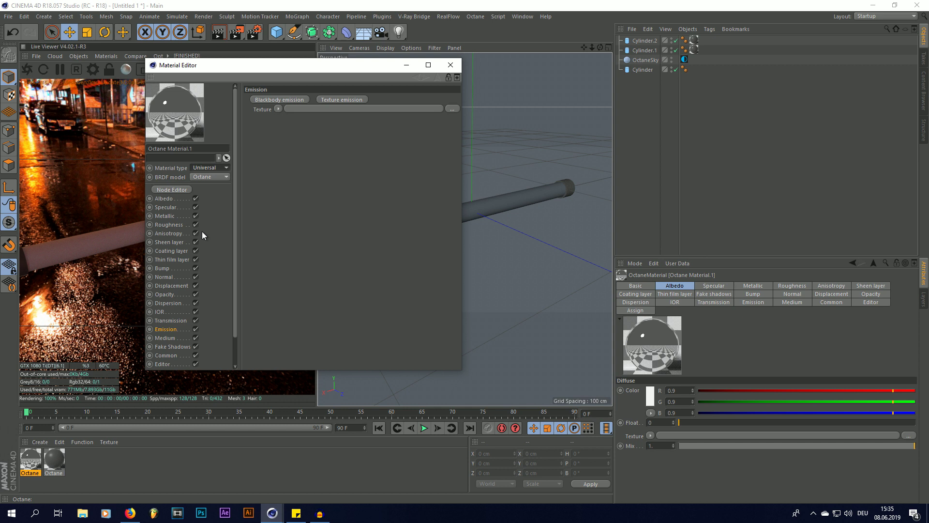
{"action": "left_click", "coordinate": [165, 216]}
{"action": "mouse_move", "coordinate": [322, 100]}
{"action": "left_mouse_down"}
{"action": "mouse_move", "coordinate": [309, 98]}
{"action": "mouse_move", "coordinate": [321, 99]}
{"action": "left_mouse_up"}
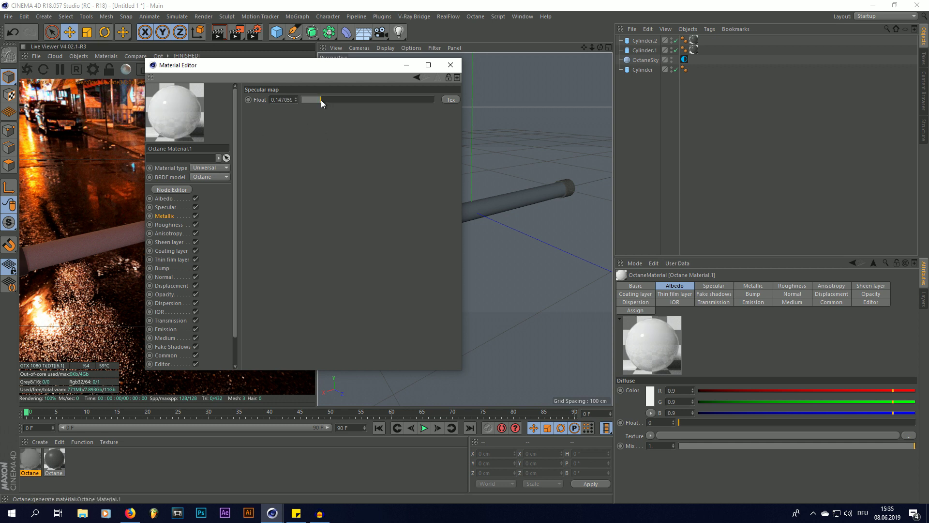
Step: Add a blackbody emission to the material and load a Gradient shader as its texture
{"action": "left_click", "coordinate": [173, 328]}
{"action": "left_click", "coordinate": [277, 100]}
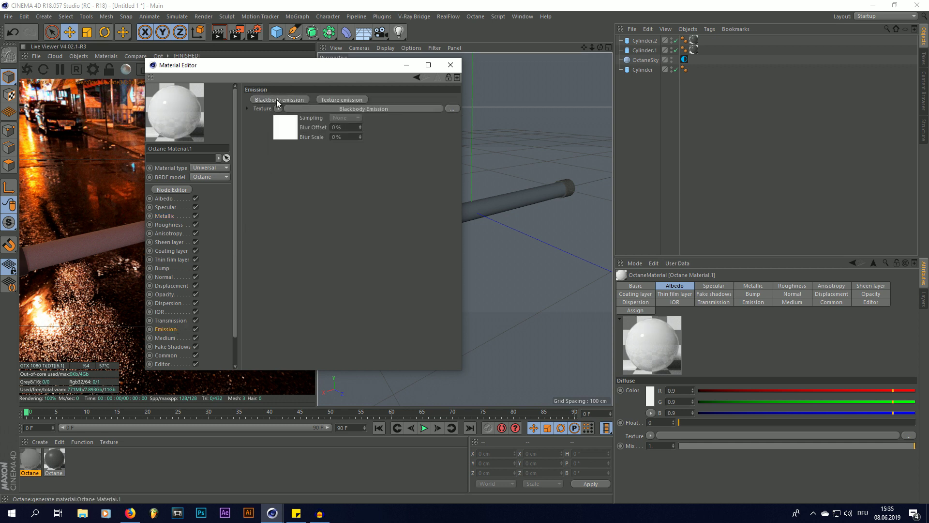
{"action": "left_click", "coordinate": [313, 123]}
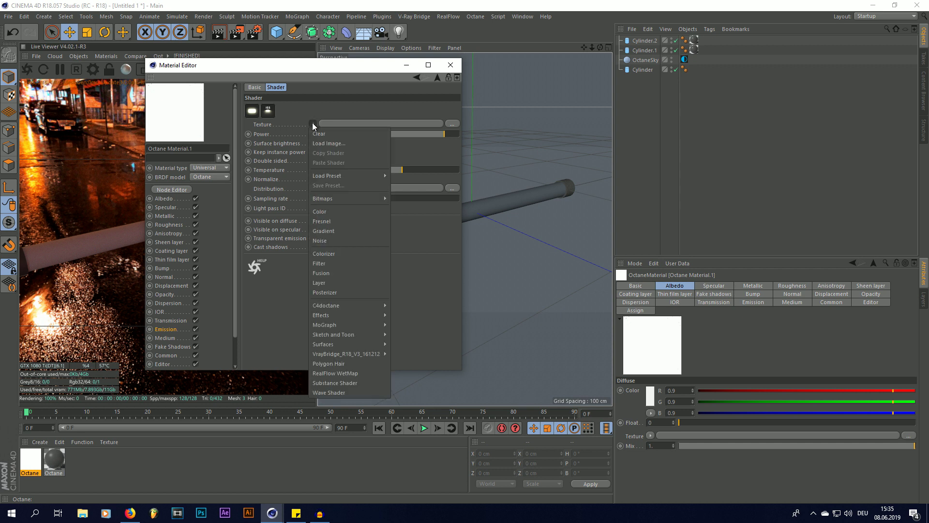
{"action": "left_click", "coordinate": [327, 231]}
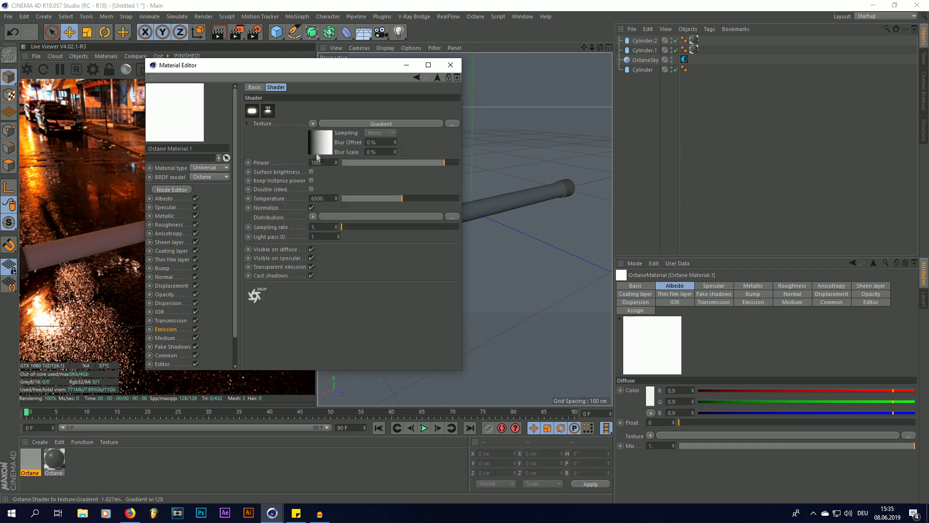
Step: Change the white end knot of the emission gradient to black
{"action": "left_click", "coordinate": [334, 147]}
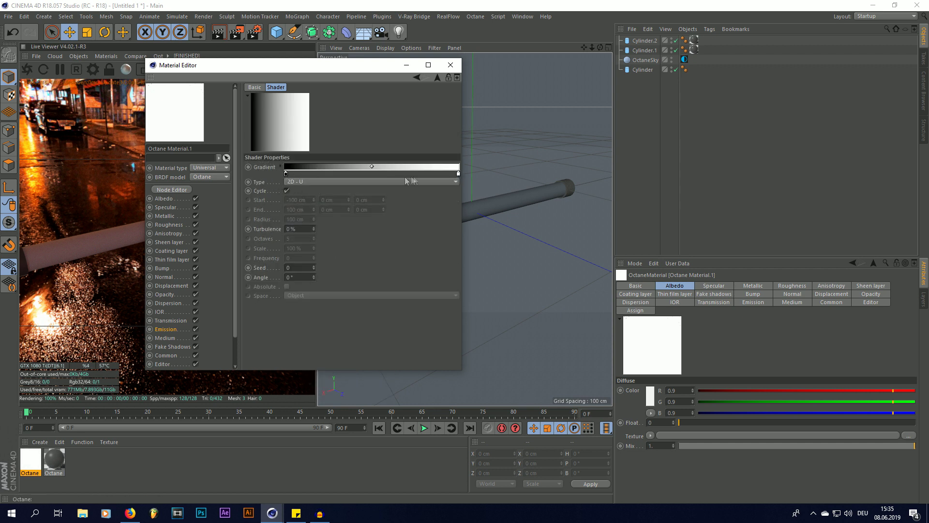
{"action": "double_click", "coordinate": [458, 173]}
{"action": "left_click", "coordinate": [436, 209]}
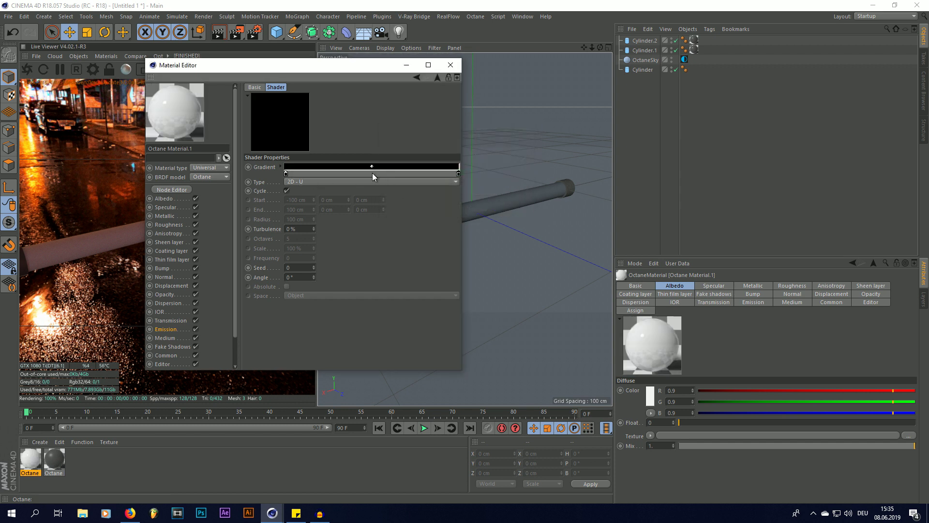
Step: Add a white knot in the middle of the gradient and distribute the knots evenly
{"action": "double_click", "coordinate": [371, 173]}
{"action": "left_click_drag", "start_coordinate": [381, 194], "coordinate": [457, 202]}
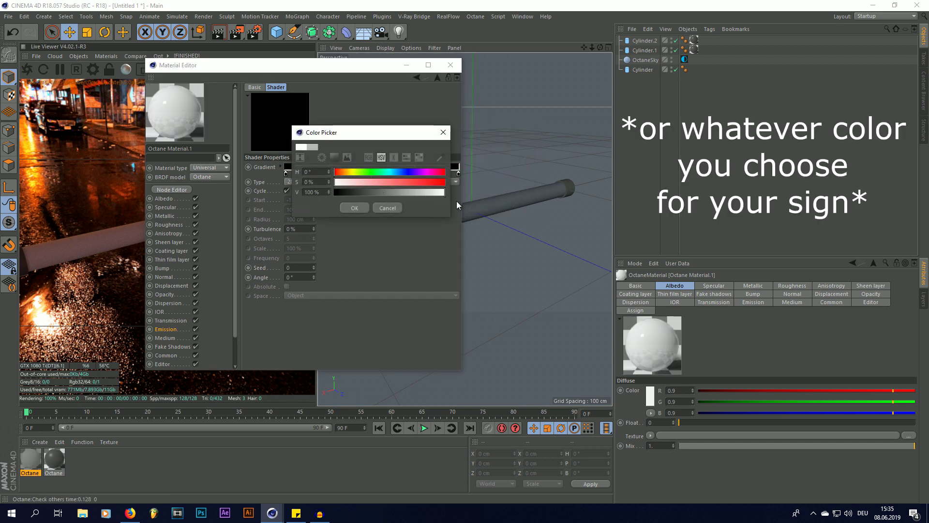
{"action": "left_click", "coordinate": [354, 208]}
{"action": "right_click", "coordinate": [374, 175]}
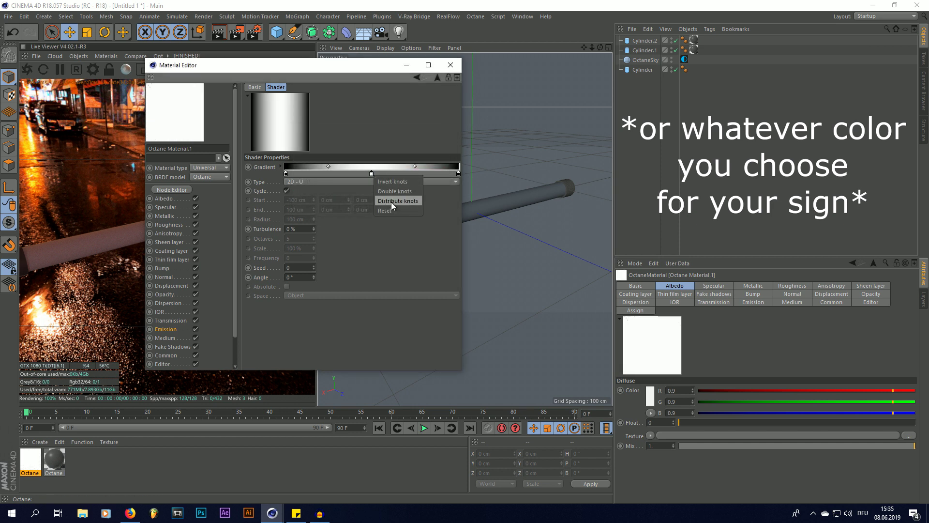
{"action": "left_click", "coordinate": [391, 202]}
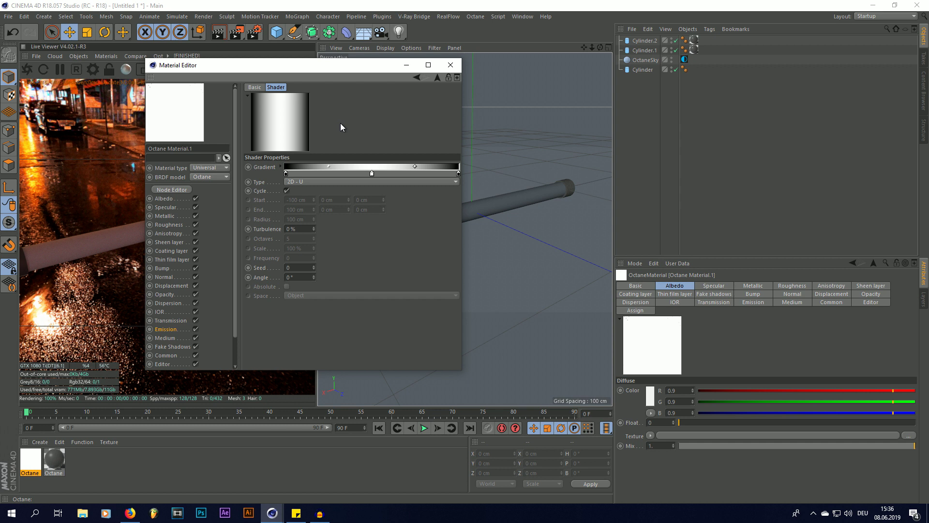
Step: Shift both gradient bias points close to the black ends and set the gradient type to 2D - V
{"action": "key", "text": "ctrl+z"}
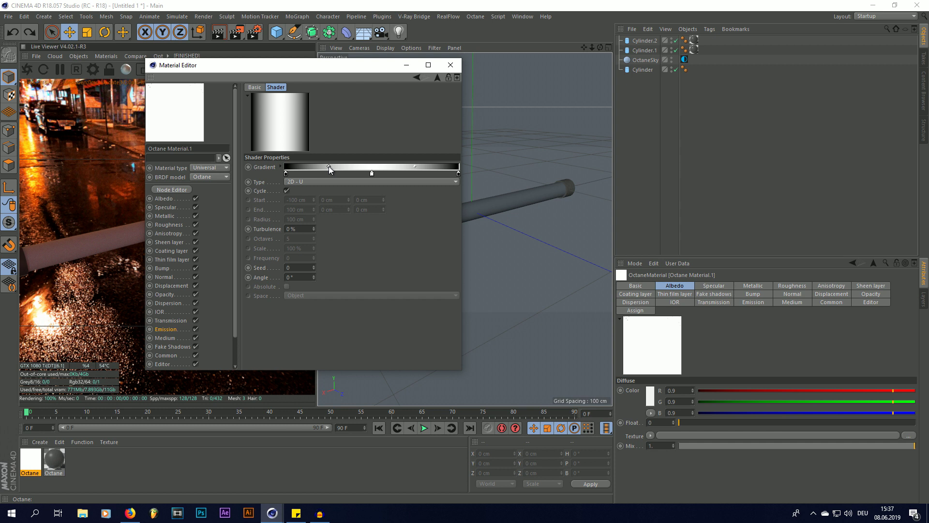
{"action": "left_click_drag", "start_coordinate": [329, 166], "coordinate": [295, 167]}
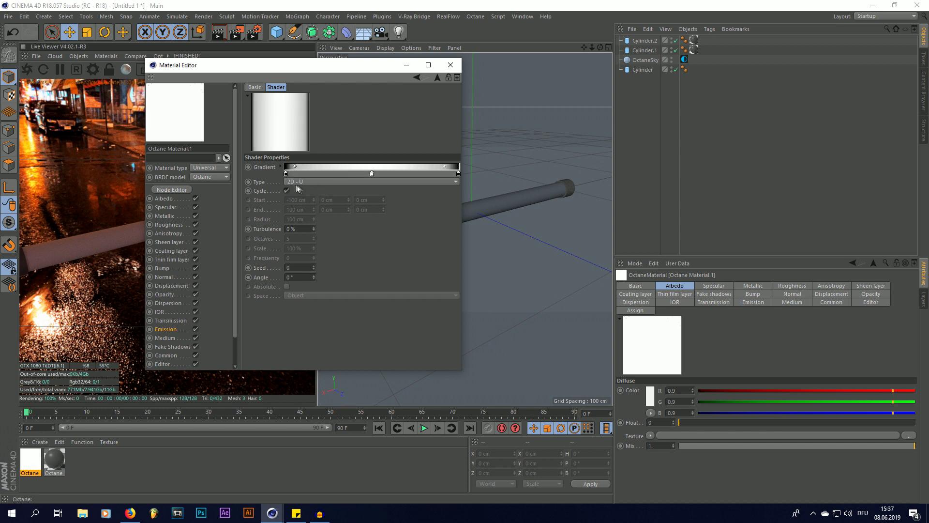
{"action": "left_click", "coordinate": [298, 181]}
{"action": "left_click", "coordinate": [311, 202]}
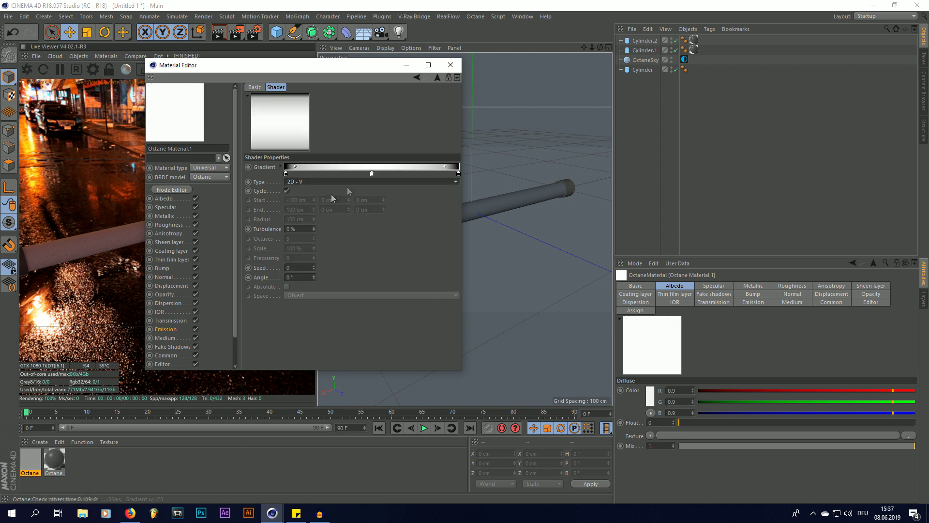
Step: Apply the gradient emission material to the main tube Cylinder and check its glow near the end caps
{"action": "left_click", "coordinate": [451, 64]}
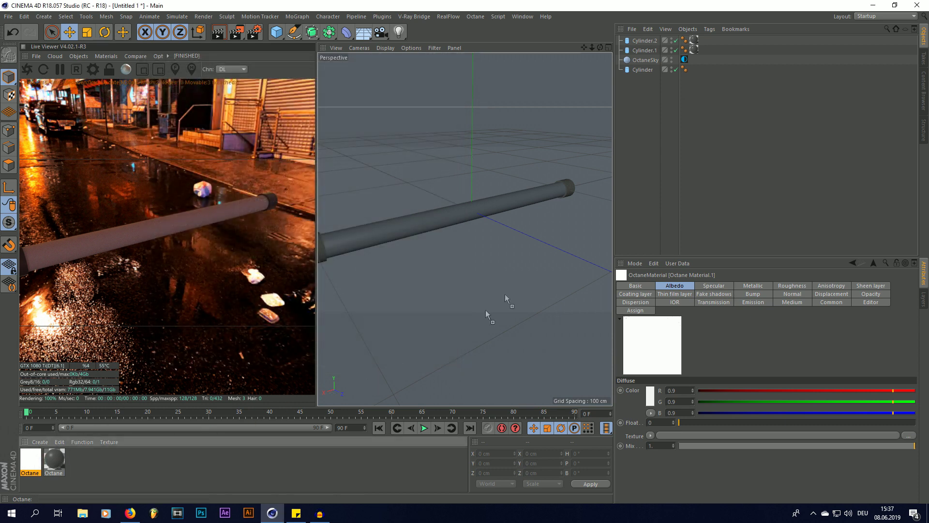
{"action": "left_click_drag", "start_coordinate": [505, 297], "coordinate": [640, 71]}
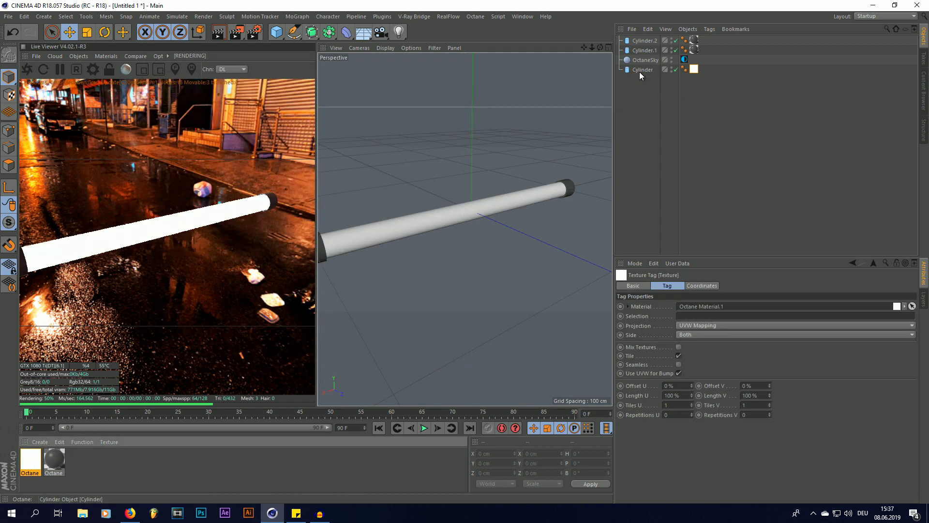
{"action": "key", "text": "ctrl+z"}
{"action": "scroll", "coordinate": [525, 232], "scroll_direction": "down", "scroll_amount": 4}
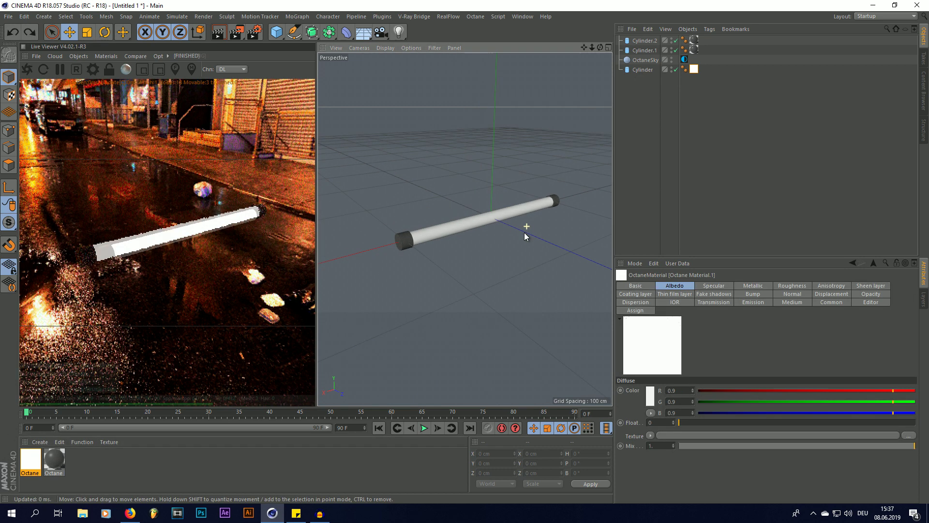
{"action": "scroll", "coordinate": [419, 237], "scroll_direction": "up", "scroll_amount": 1}
{"action": "scroll", "coordinate": [419, 237], "scroll_direction": "up", "scroll_amount": 3}
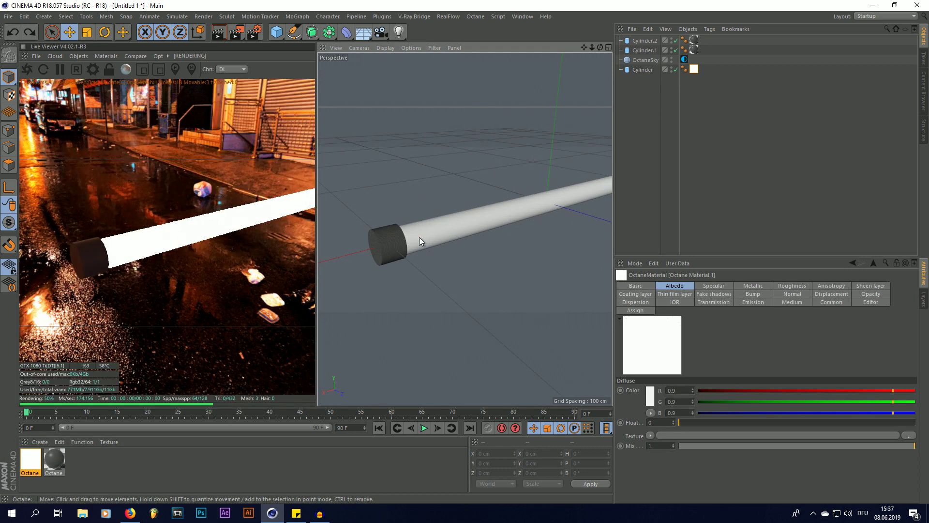
Step: Lower the blackbody emission power of the tube's gradient material to about 0.384 and close the Material Editor
{"action": "double_click", "coordinate": [34, 461]}
{"action": "left_click", "coordinate": [279, 100]}
{"action": "left_click_drag", "start_coordinate": [266, 65], "coordinate": [441, 57]}
{"action": "left_click_drag", "start_coordinate": [616, 159], "coordinate": [577, 158]}
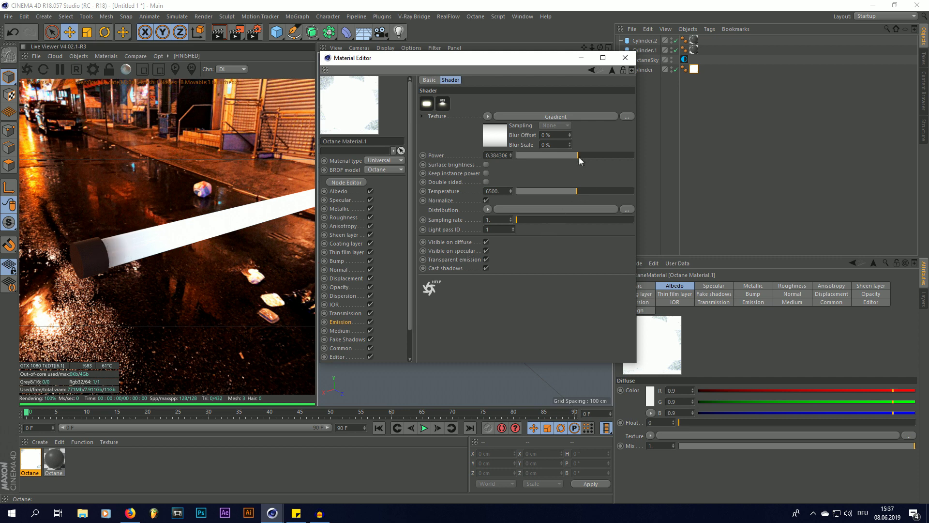
{"action": "left_click_drag", "start_coordinate": [579, 158], "coordinate": [574, 157]}
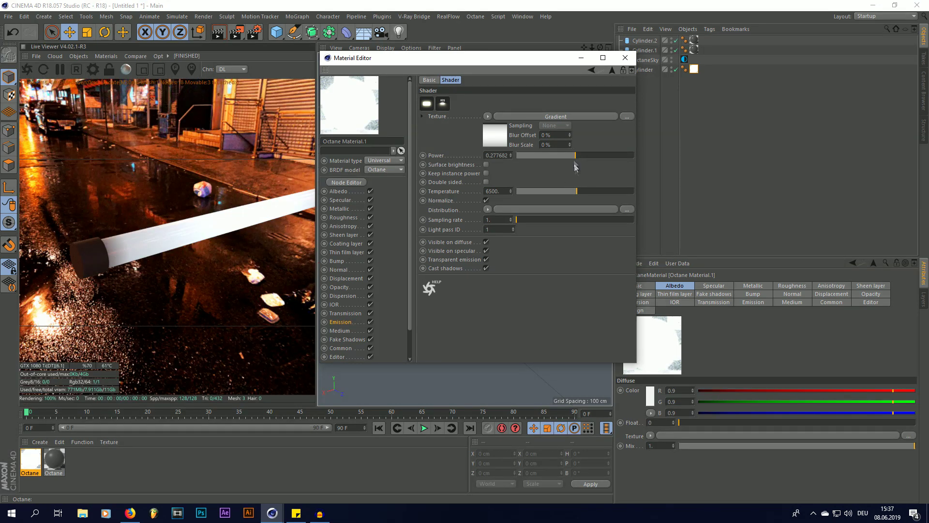
{"action": "left_click_drag", "start_coordinate": [576, 155], "coordinate": [578, 155]}
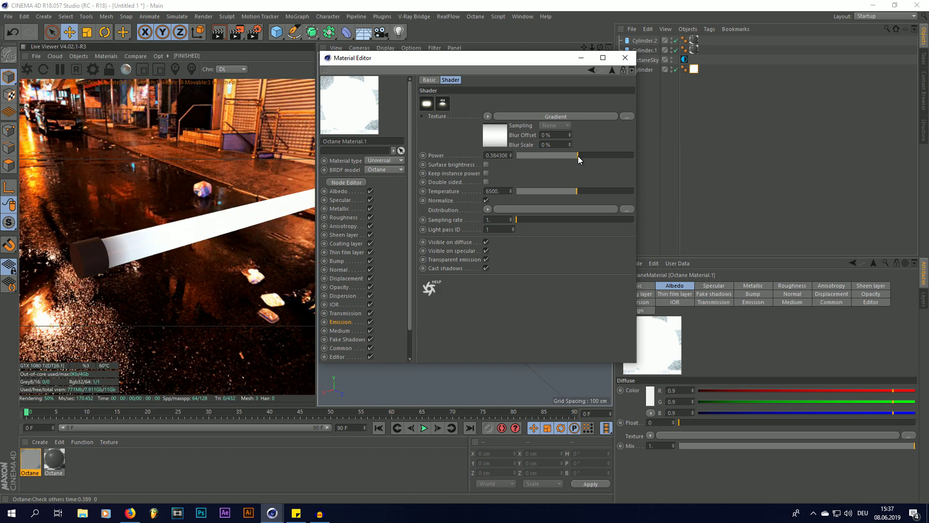
{"action": "left_click", "coordinate": [612, 58]}
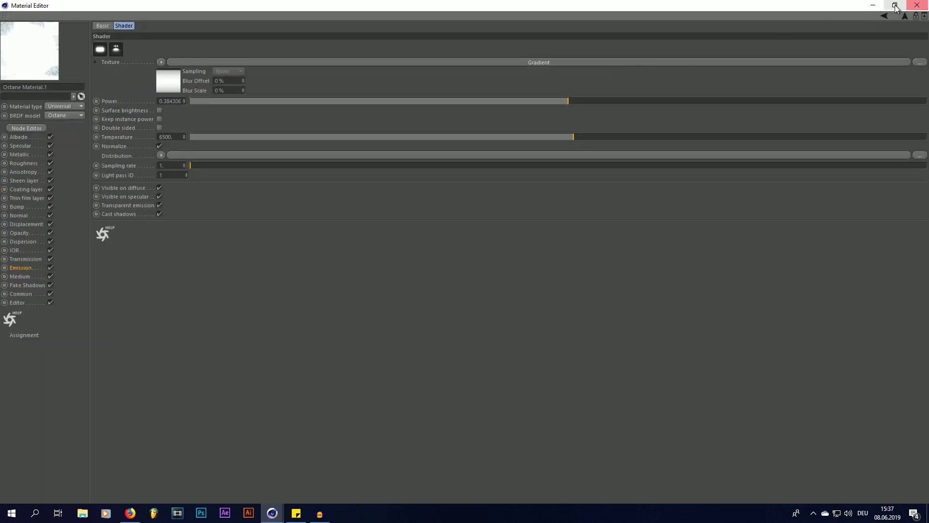
{"action": "left_click", "coordinate": [895, 8]}
{"action": "left_click", "coordinate": [624, 58]}
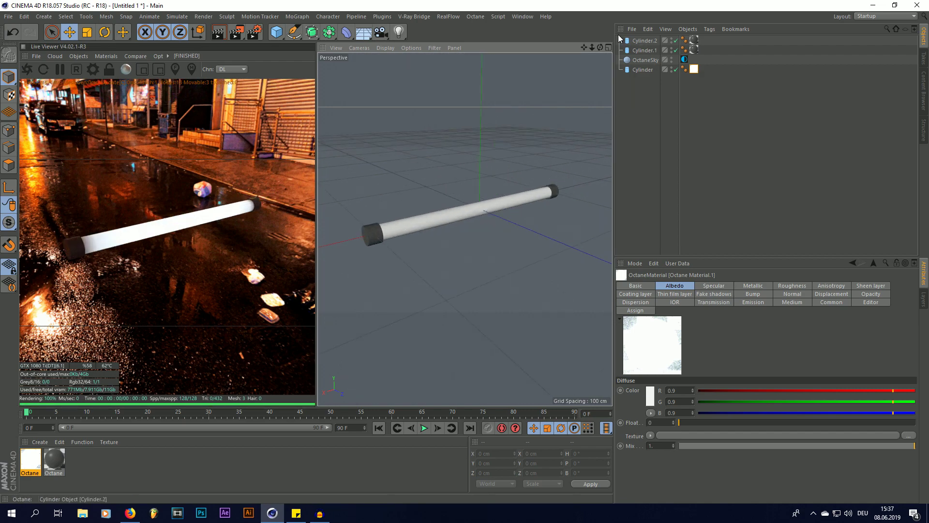
Step: Examine the emission falloff at both end caps of the tube from several angles and distances in the live render
{"action": "left_click_drag", "start_coordinate": [464, 229], "coordinate": [421, 213], "text": "alt"}
{"action": "scroll", "coordinate": [426, 207], "scroll_direction": "up", "scroll_amount": 6}
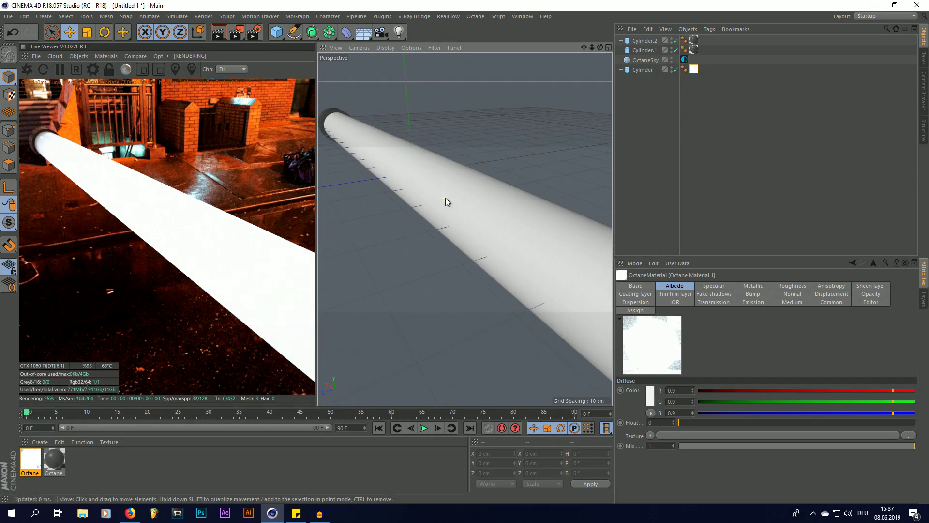
{"action": "left_click_drag", "start_coordinate": [599, 47], "coordinate": [546, 47]}
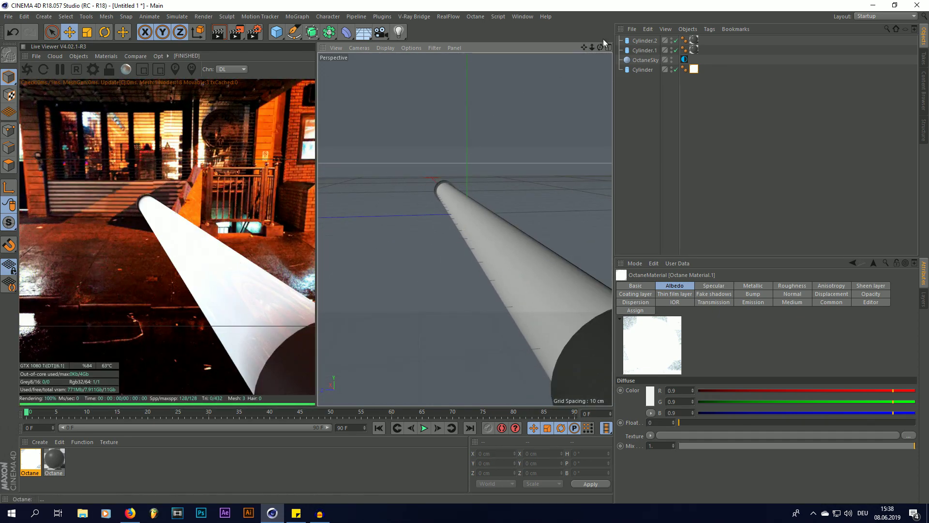
{"action": "left_click_drag", "start_coordinate": [600, 47], "coordinate": [523, 173]}
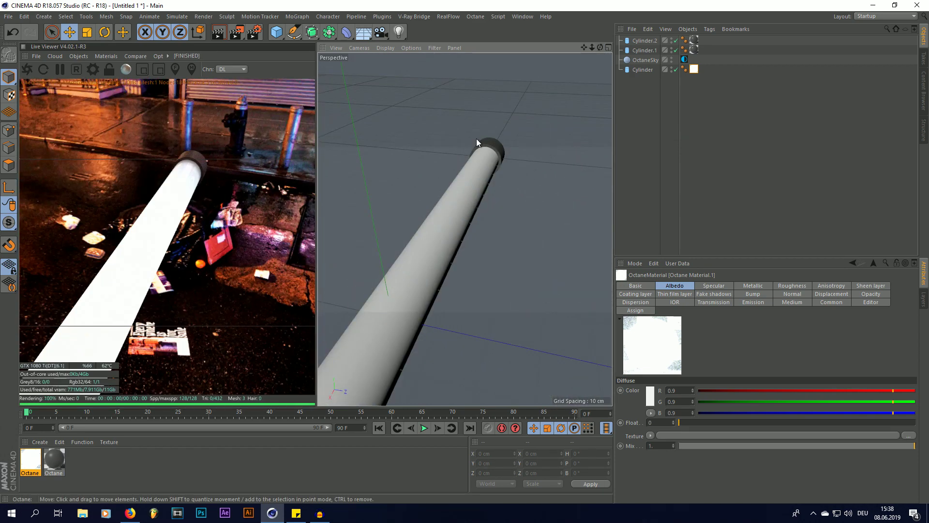
{"action": "scroll", "coordinate": [477, 140], "scroll_direction": "down", "scroll_amount": 10}
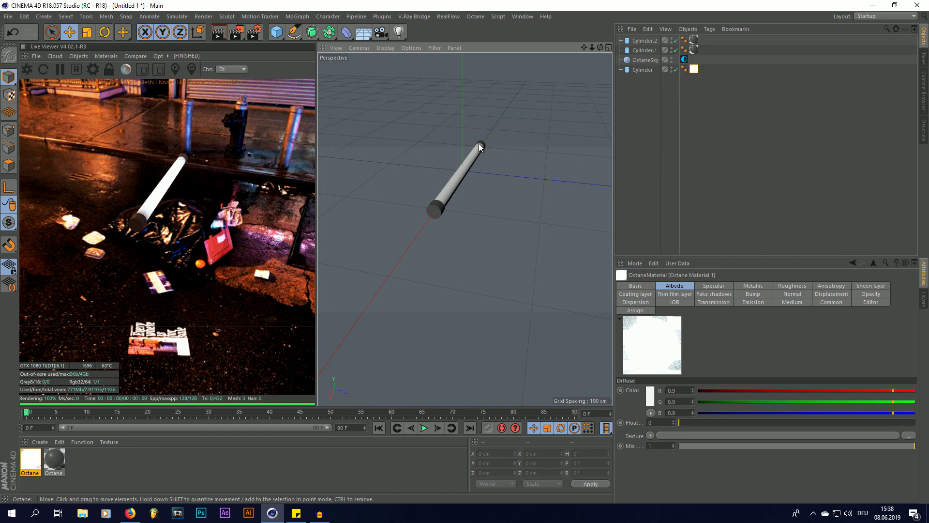
{"action": "left_click_drag", "start_coordinate": [600, 47], "coordinate": [202, 249]}
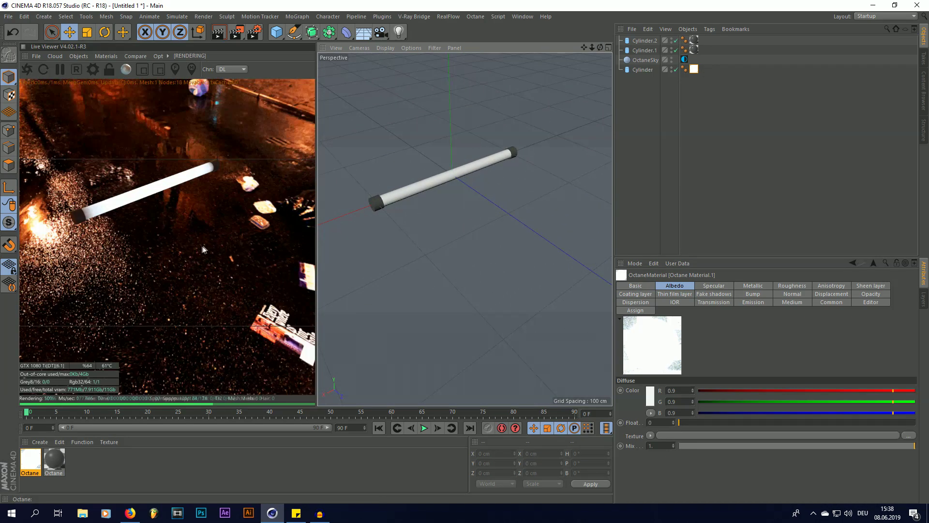